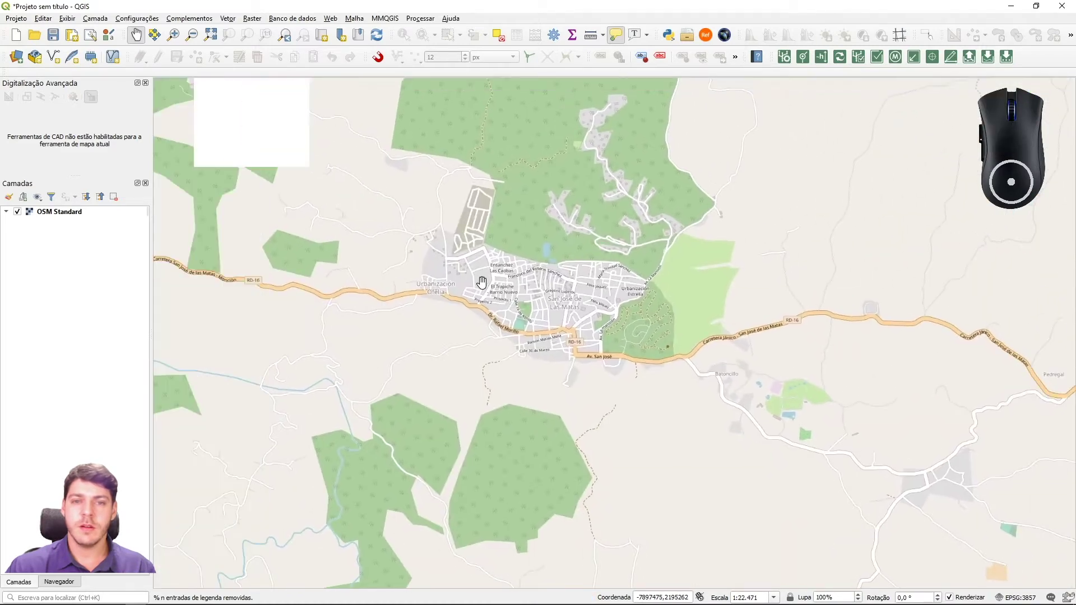
Step: Examine the town of San José de las Matas on the OSM Standard basemap and look through the available QuickMapServices providers
scroll(519, 308, up, 1)
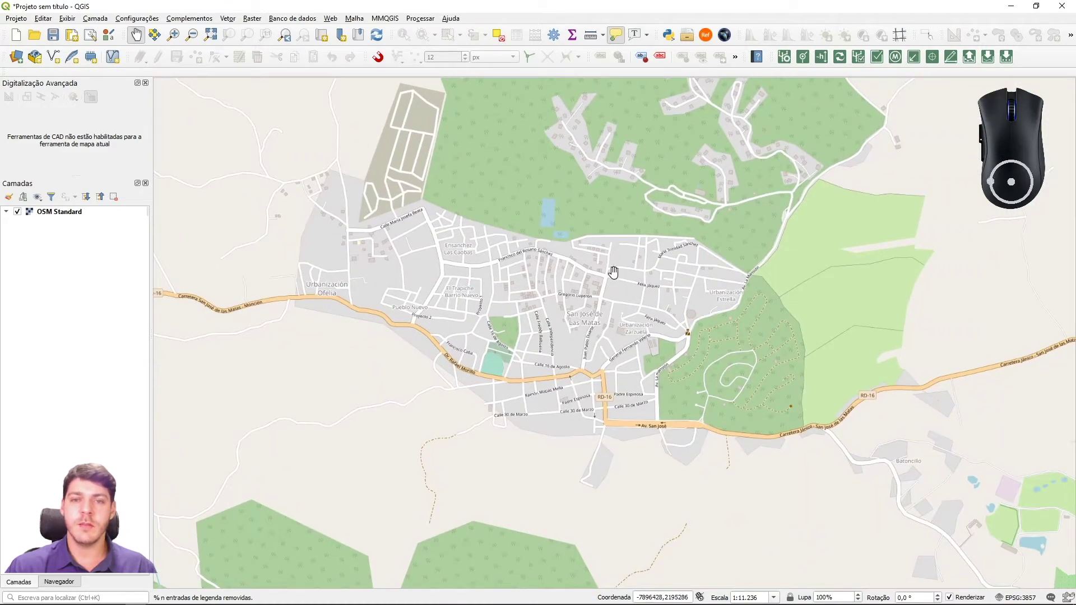
drag(644, 210, 611, 245)
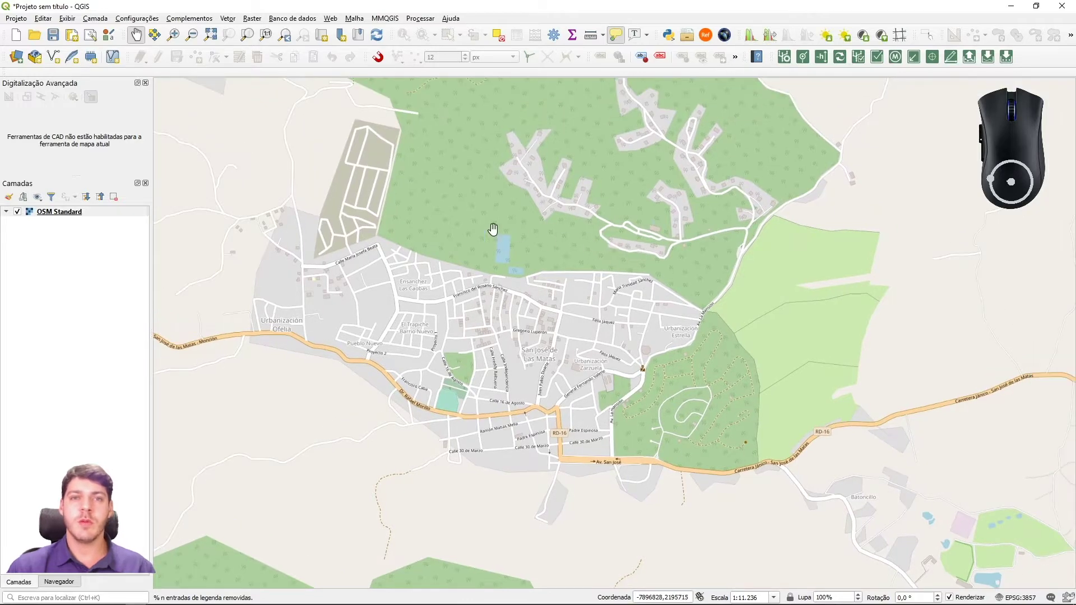
click(61, 211)
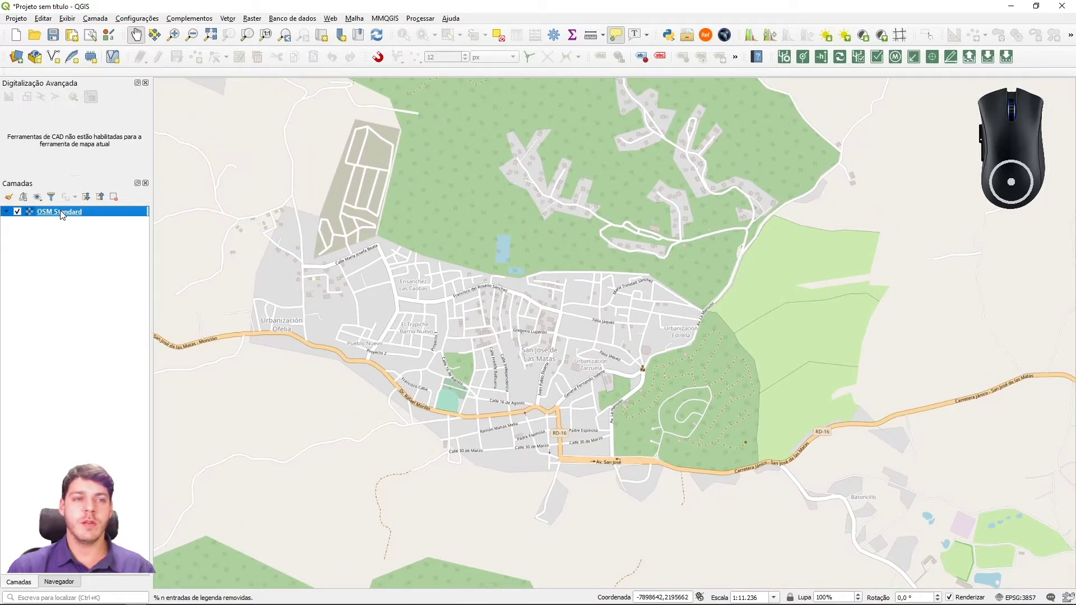
click(330, 18)
mouse_move(378, 60)
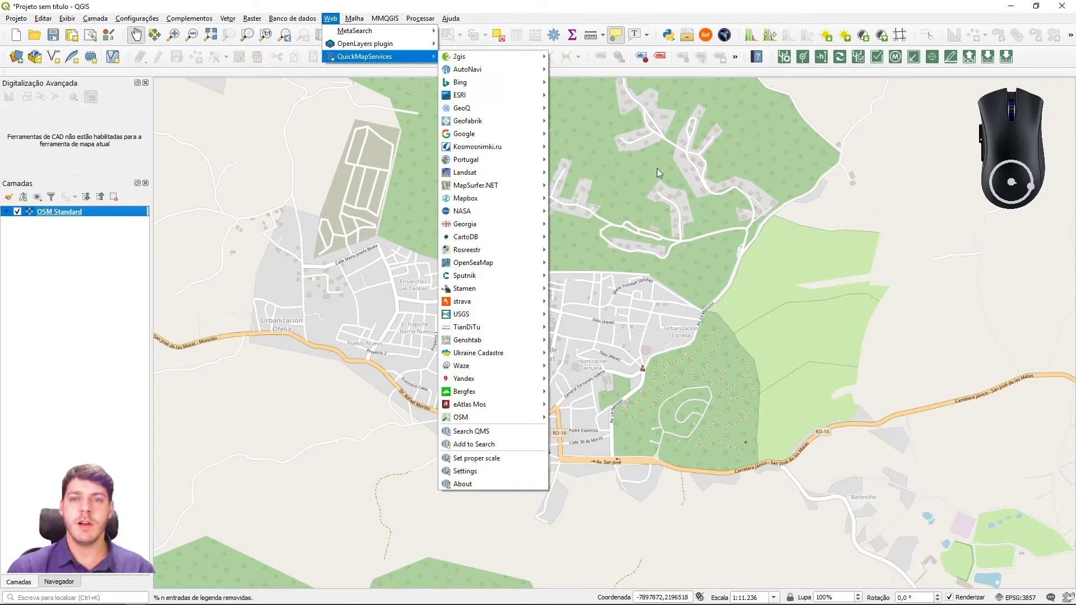
drag(657, 168, 792, 175)
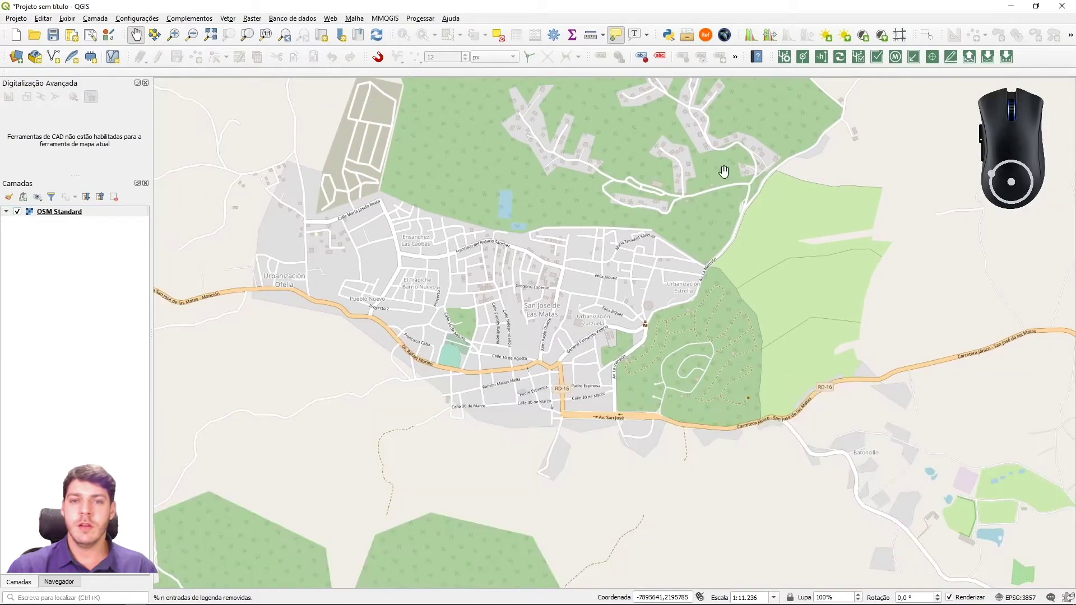
drag(723, 172, 763, 183)
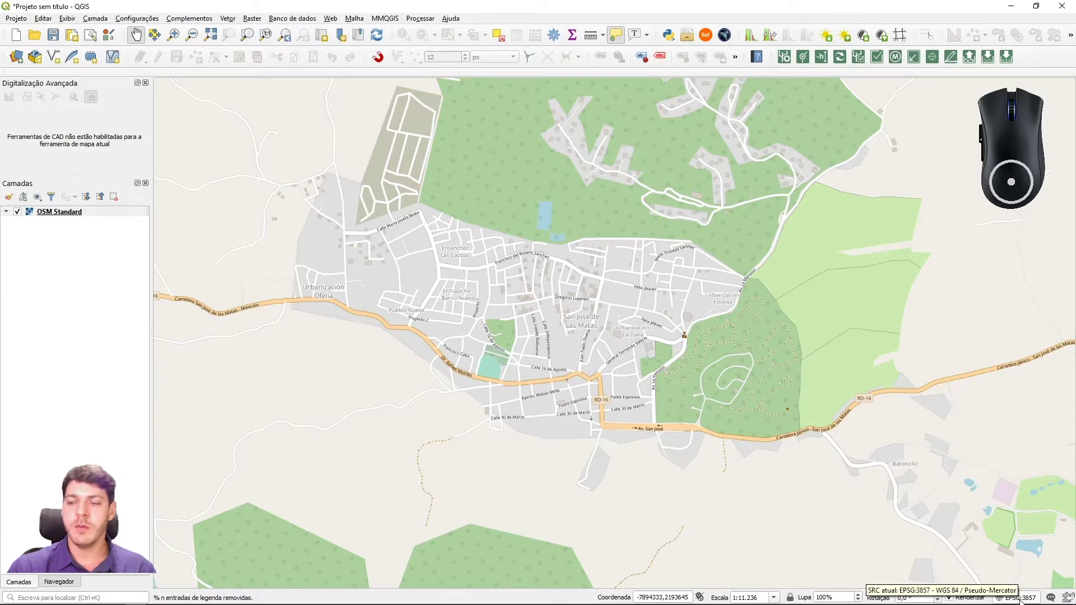
Step: Set the project's coordinate reference system to WGS 84 / UTM zone 19N (EPSG:32619), checking that its extent covers the project location
click(1017, 596)
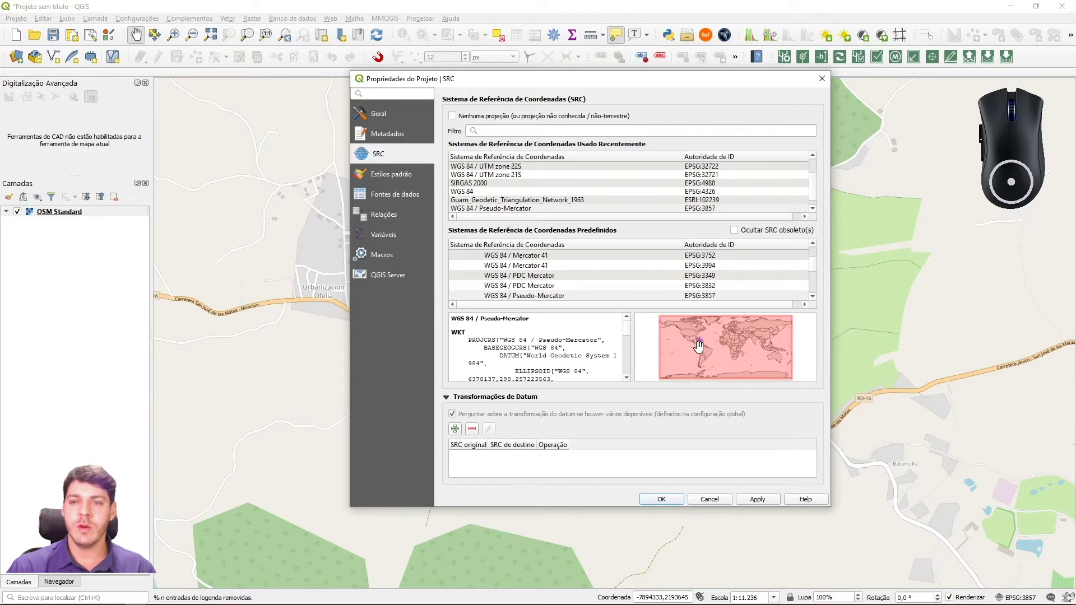
scroll(812, 187, up, 1)
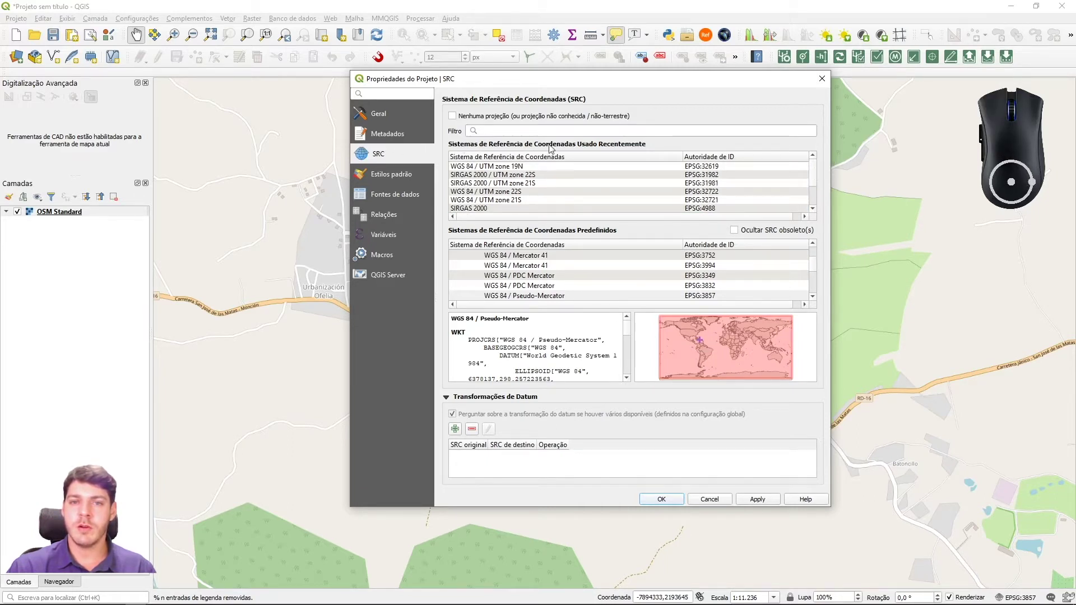
click(501, 167)
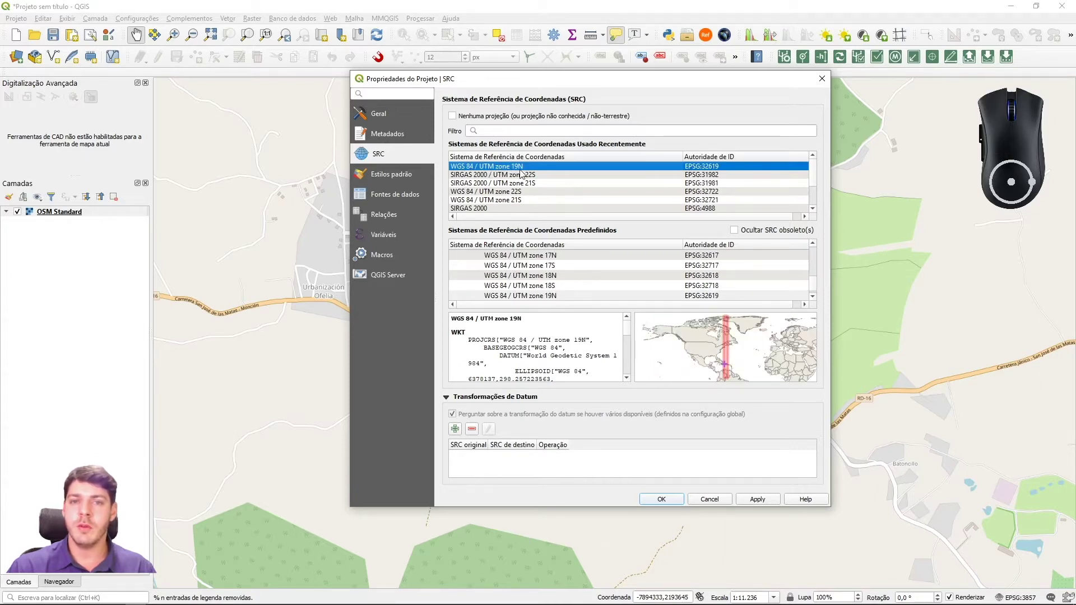
scroll(728, 358, up, 5)
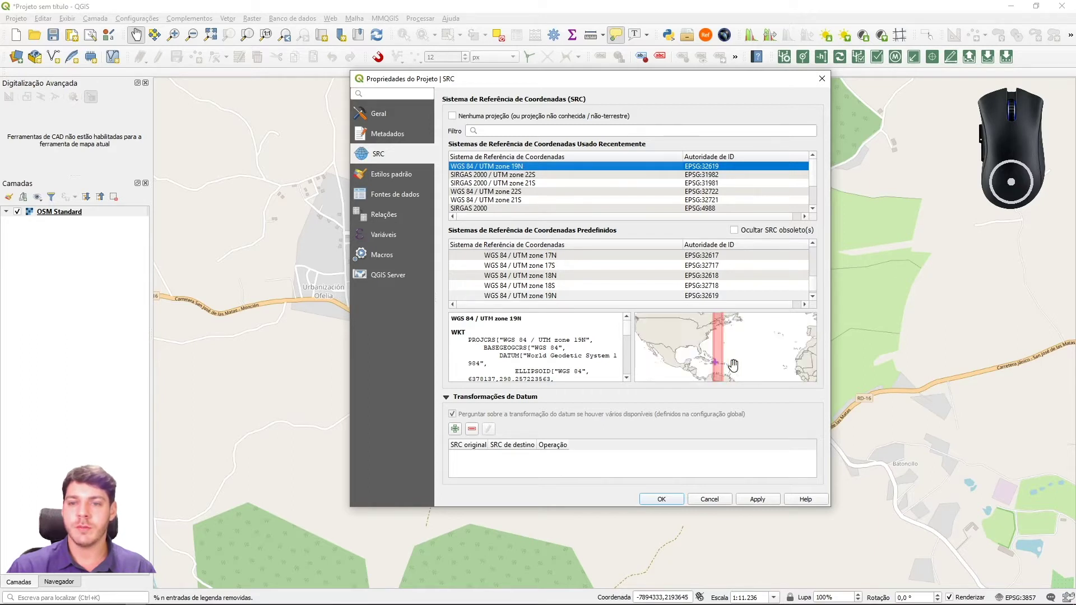
scroll(728, 347, up, 2)
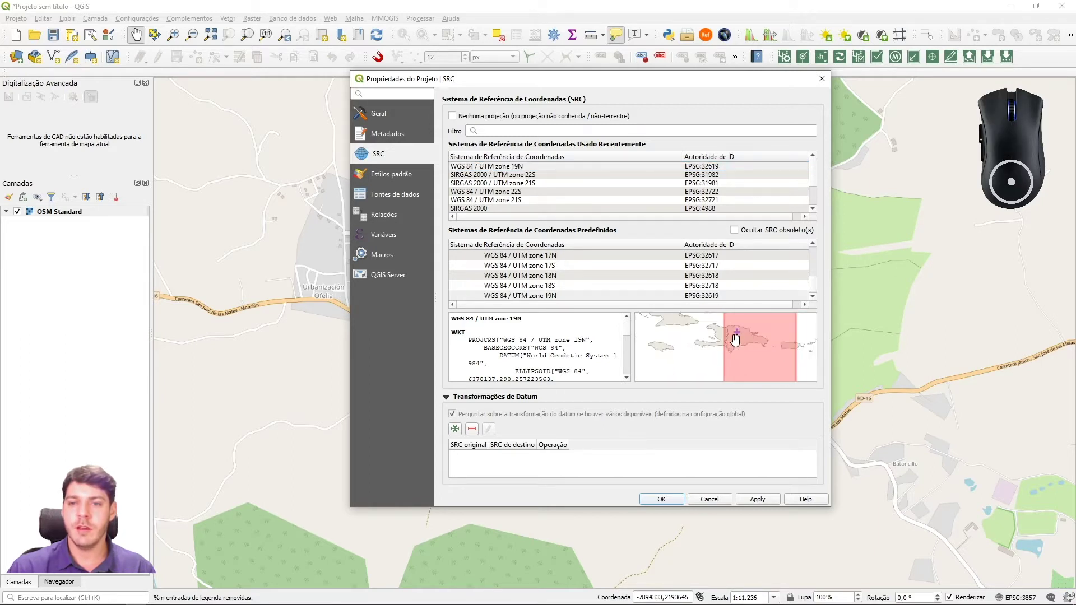
scroll(735, 343, up, 2)
scroll(734, 348, up, 2)
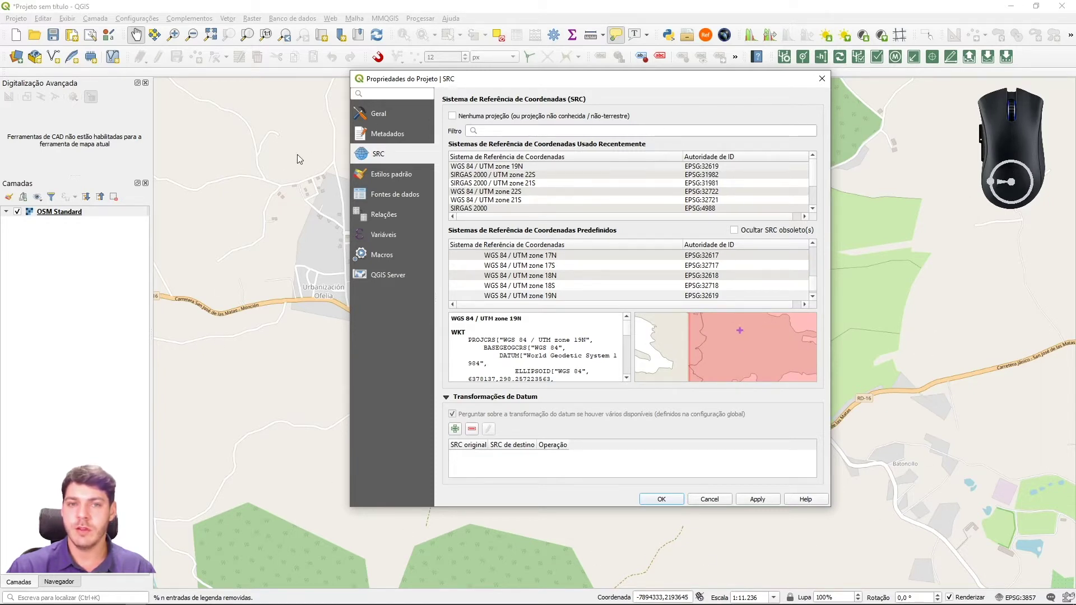
scroll(695, 352, down, 3)
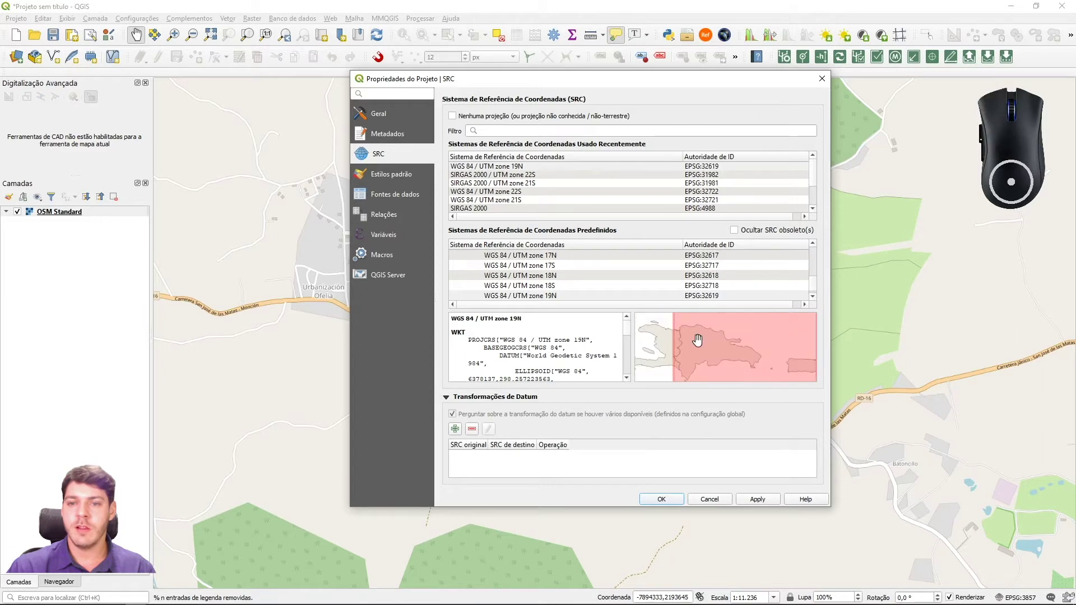
scroll(709, 349, down, 2)
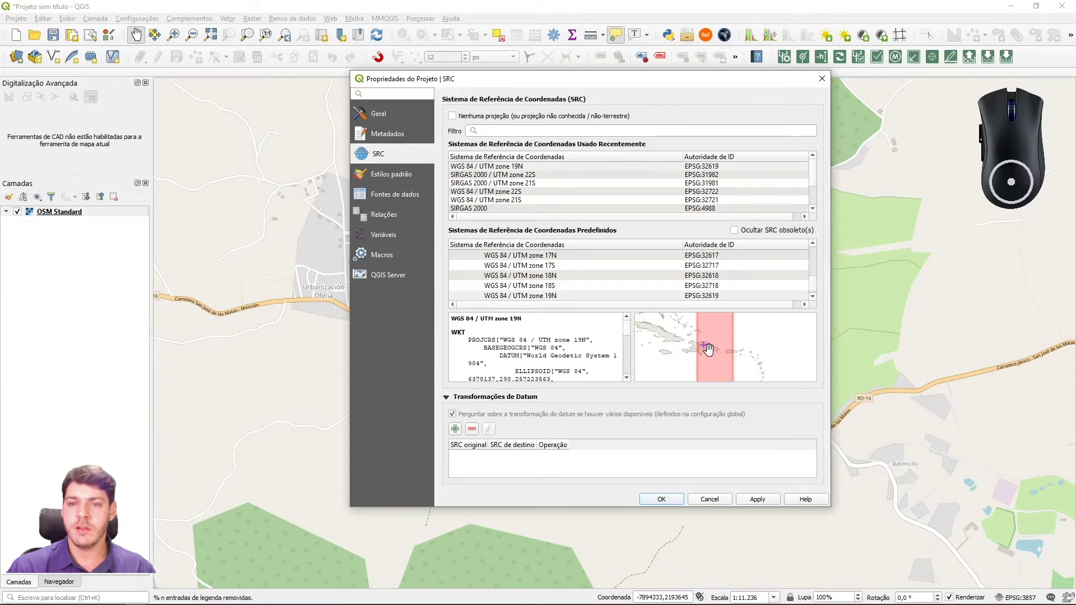
click(763, 500)
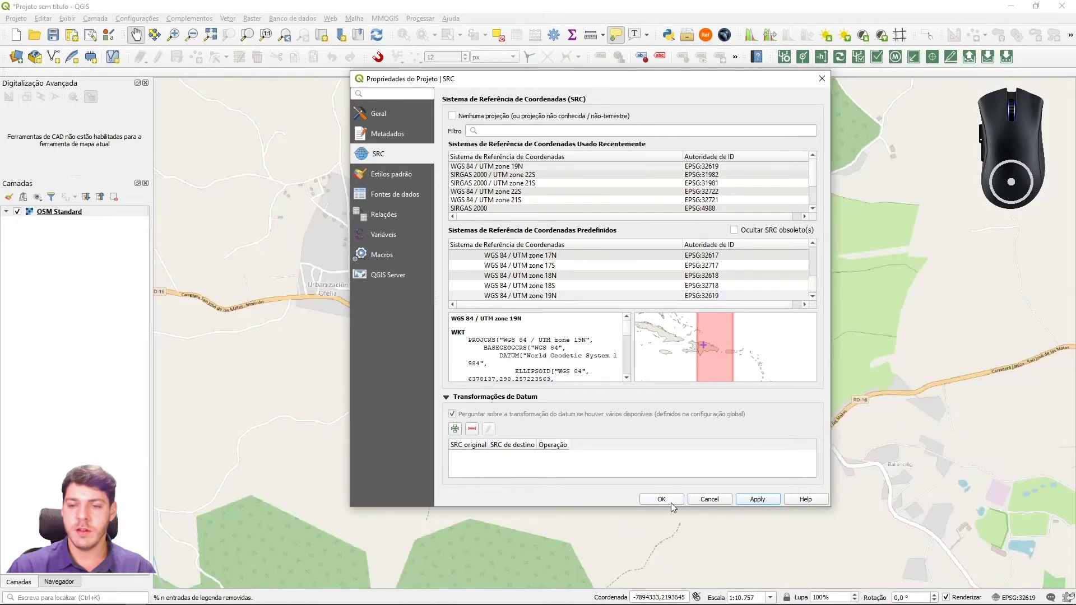
click(661, 499)
drag(773, 276, 734, 248)
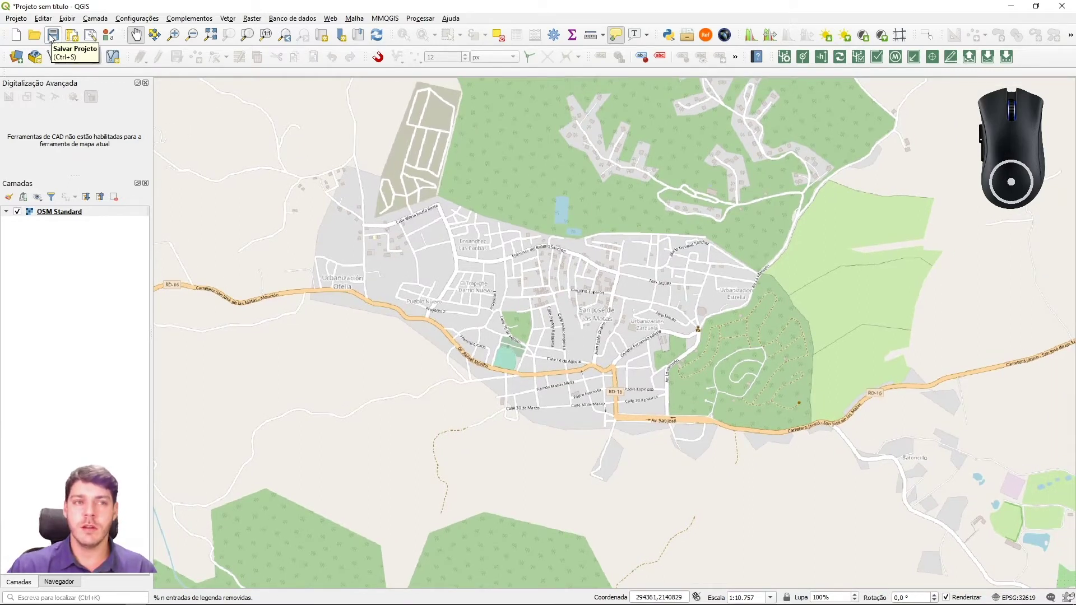
Step: Save the project as "Projeto - Sajoma" in the desktop course shortcut's folder Modulo 2 > "Modulo 2 - 2.Configurar Camadas saniBID RedBasica"
click(52, 35)
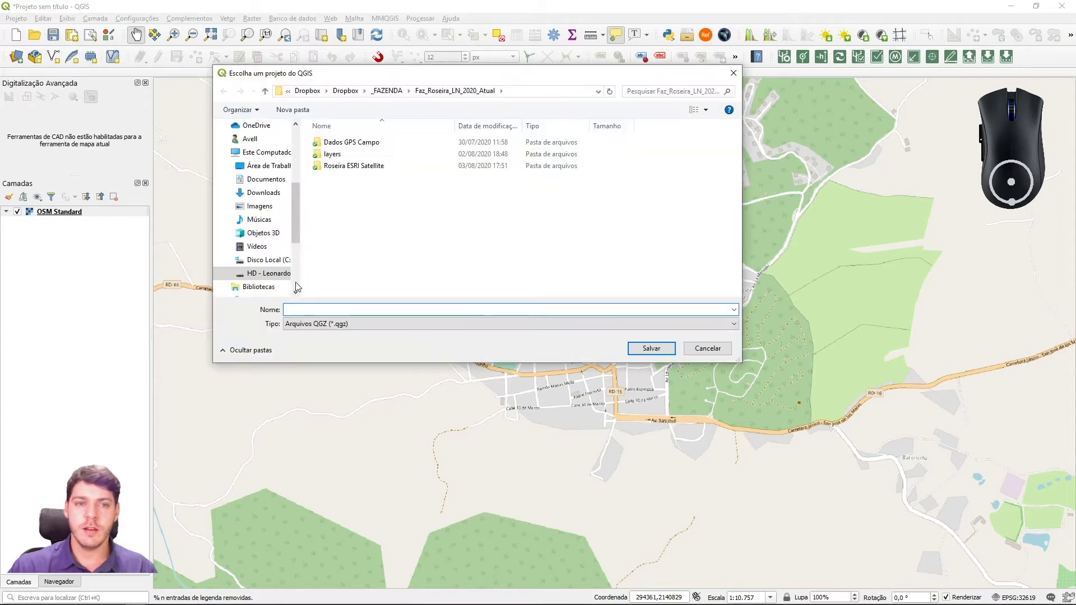
click(264, 166)
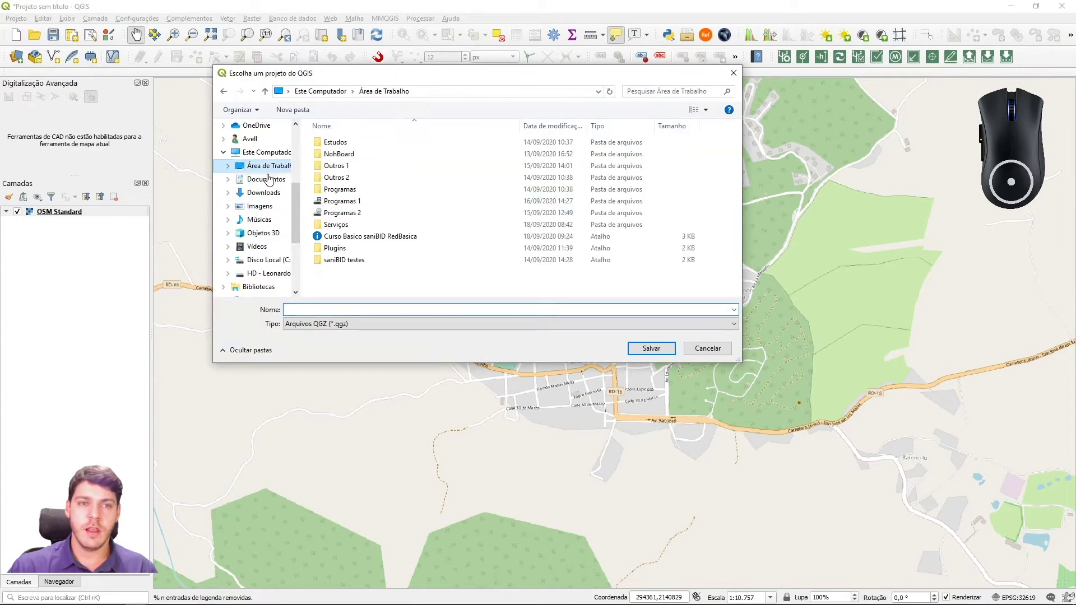
double_click(363, 238)
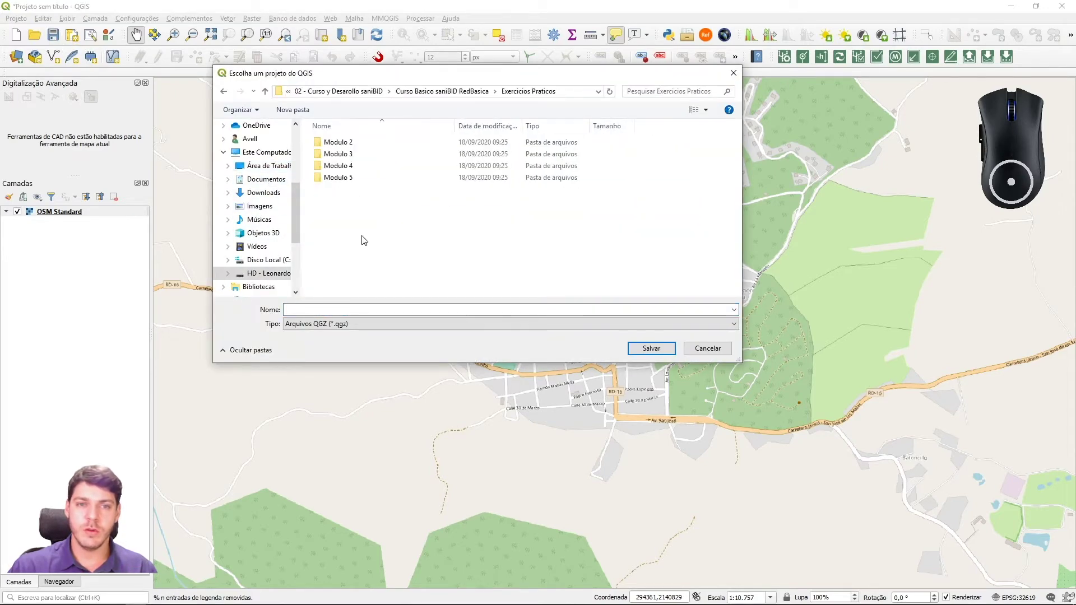
double_click(347, 144)
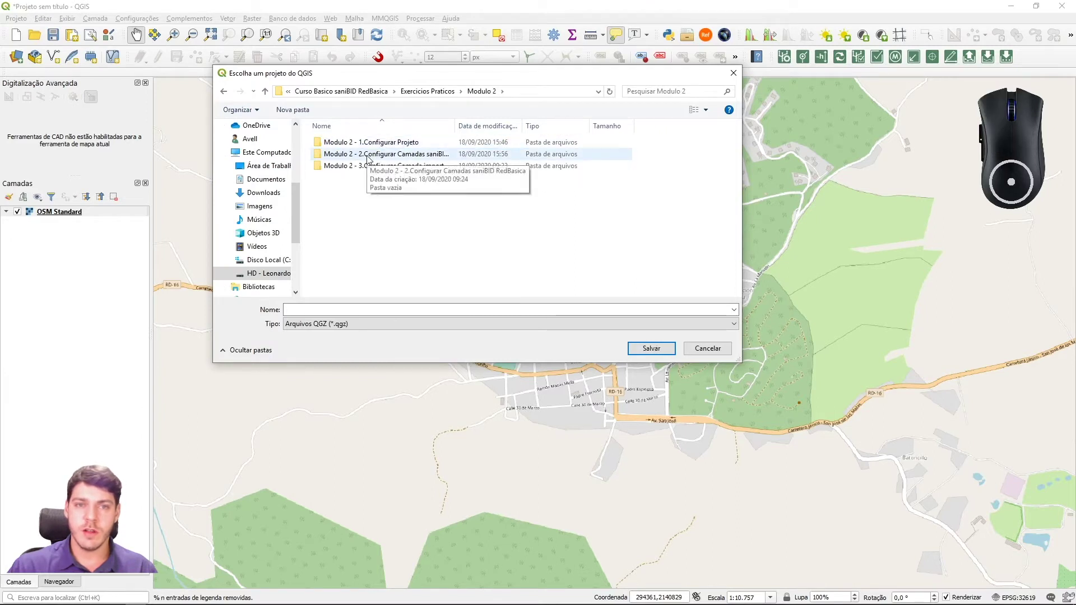
double_click(367, 159)
click(378, 307)
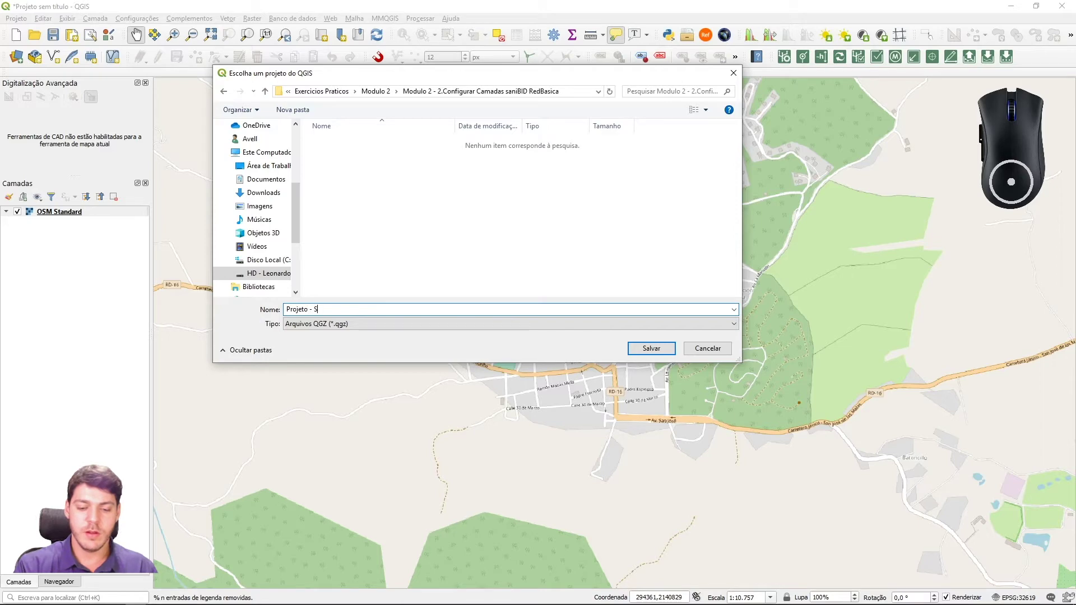
click(653, 352)
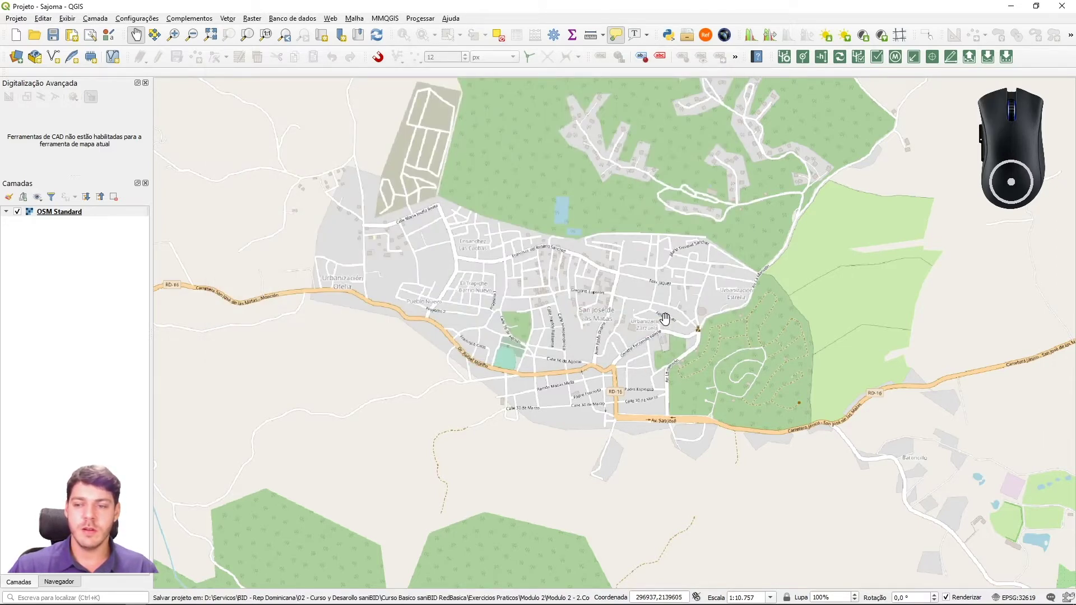
Step: Switch to File Explorer to check the saved project file in its folder, and minimize that window to return to QGIS
drag(665, 318, 645, 336)
key(alt+Tab)
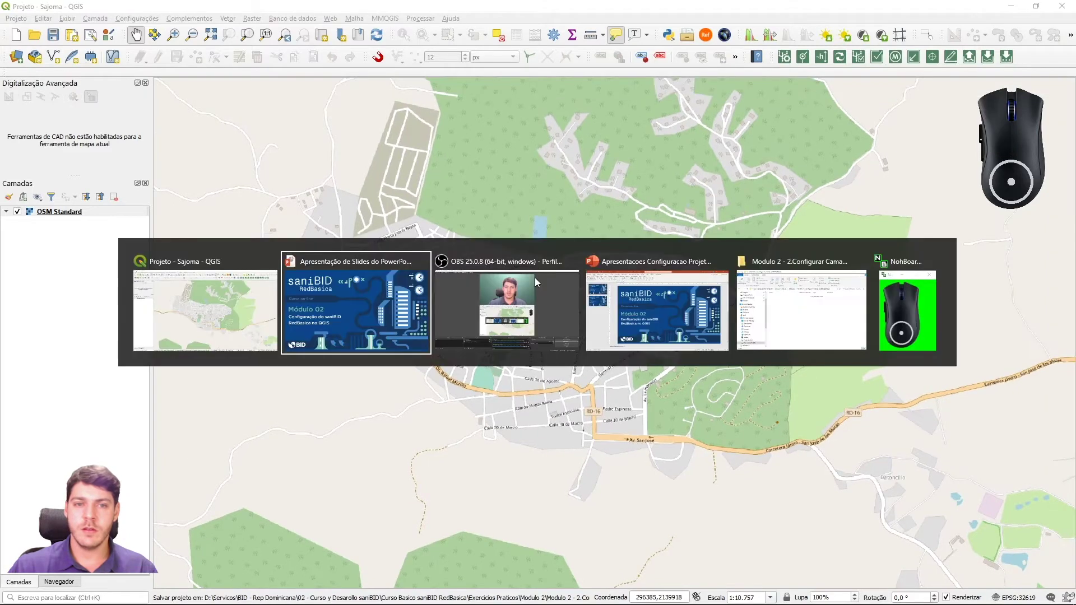
key(alt+Tab)
key(alt+Tab)
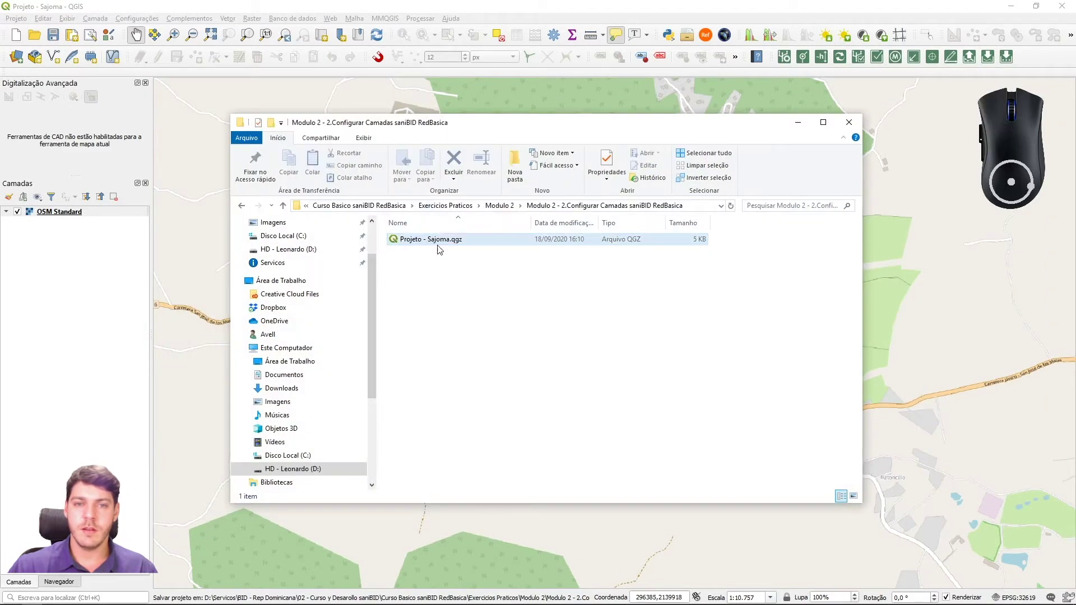
click(438, 244)
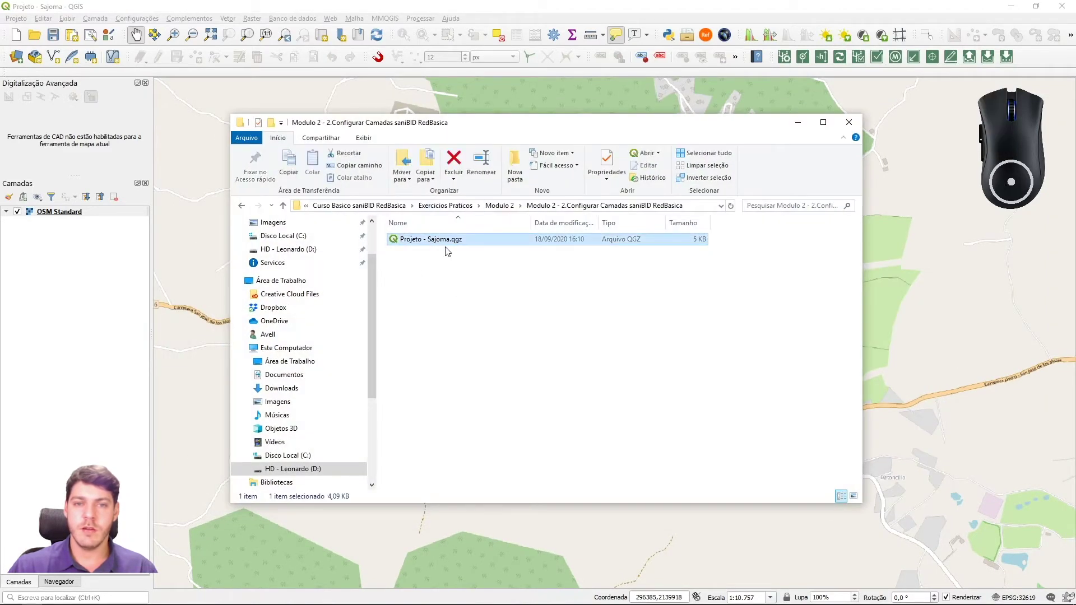
click(798, 123)
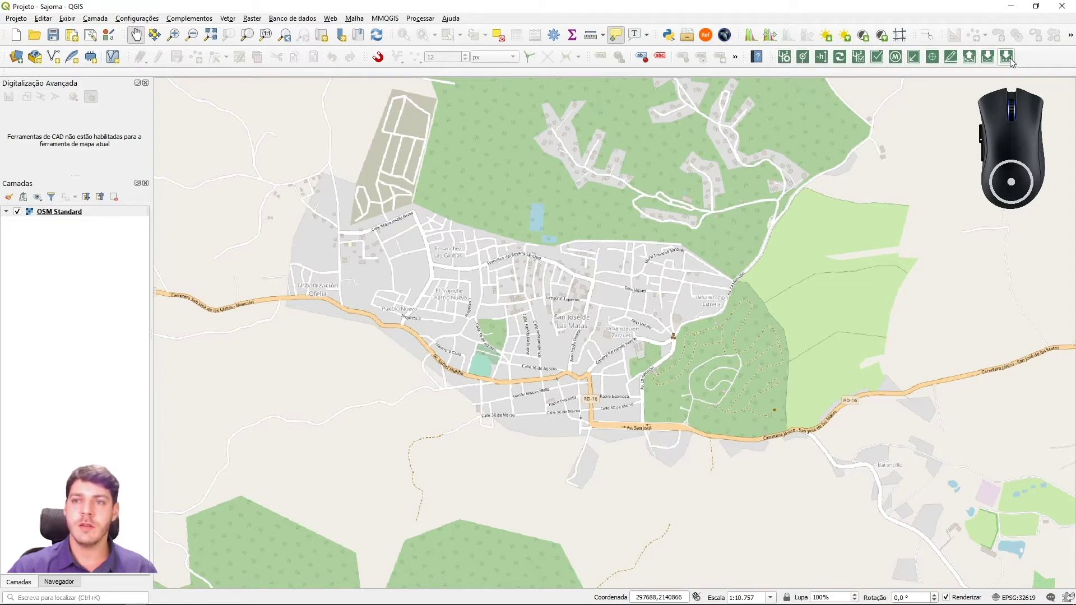
Step: Hide the saniBID RedBasica toolbar and show it again
click(68, 19)
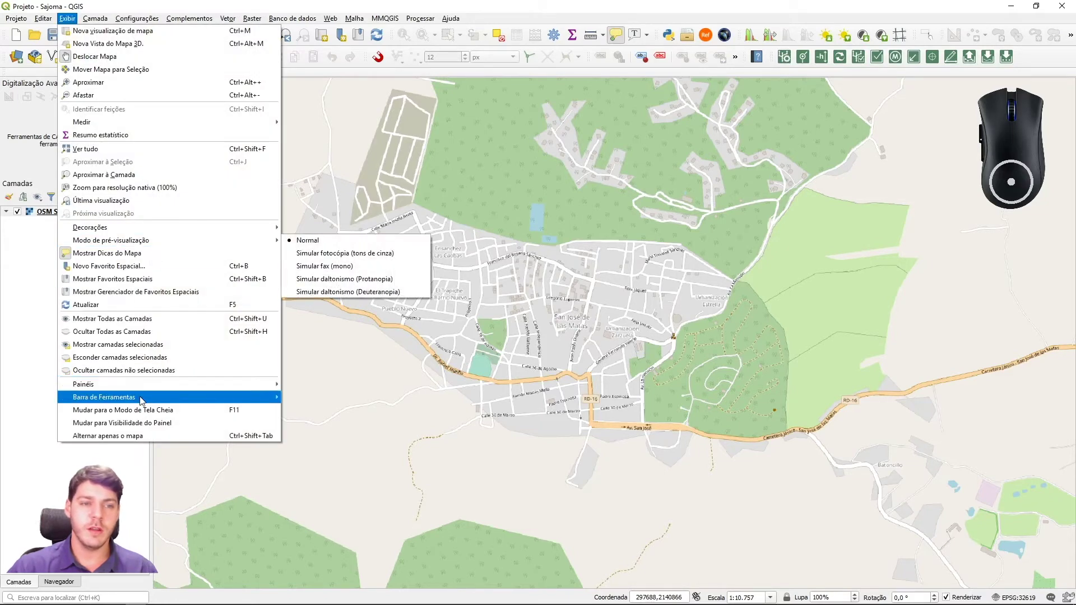
mouse_move(141, 401)
click(296, 588)
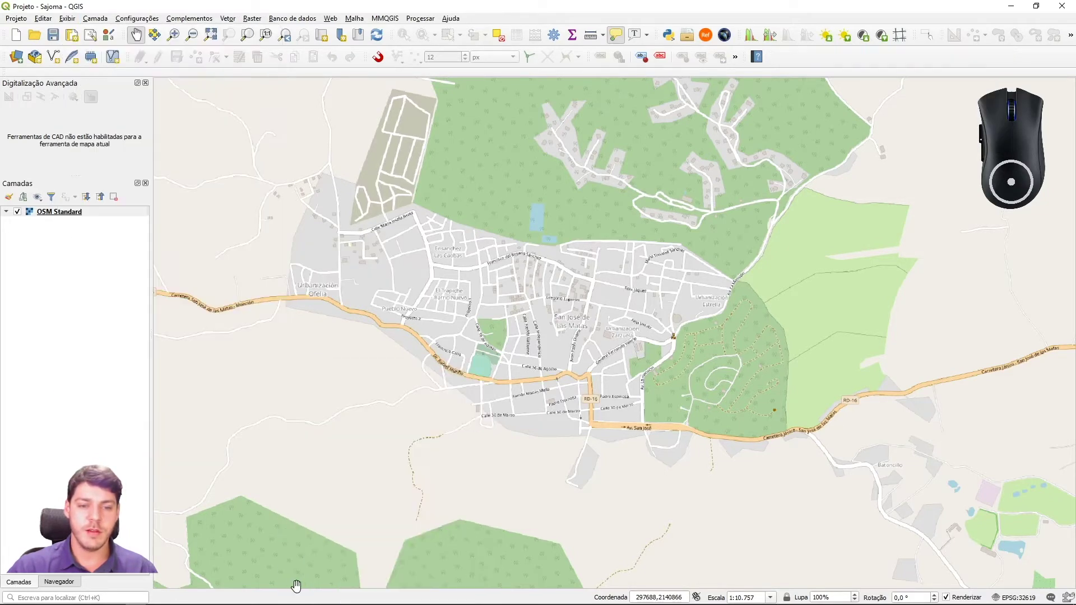
click(68, 19)
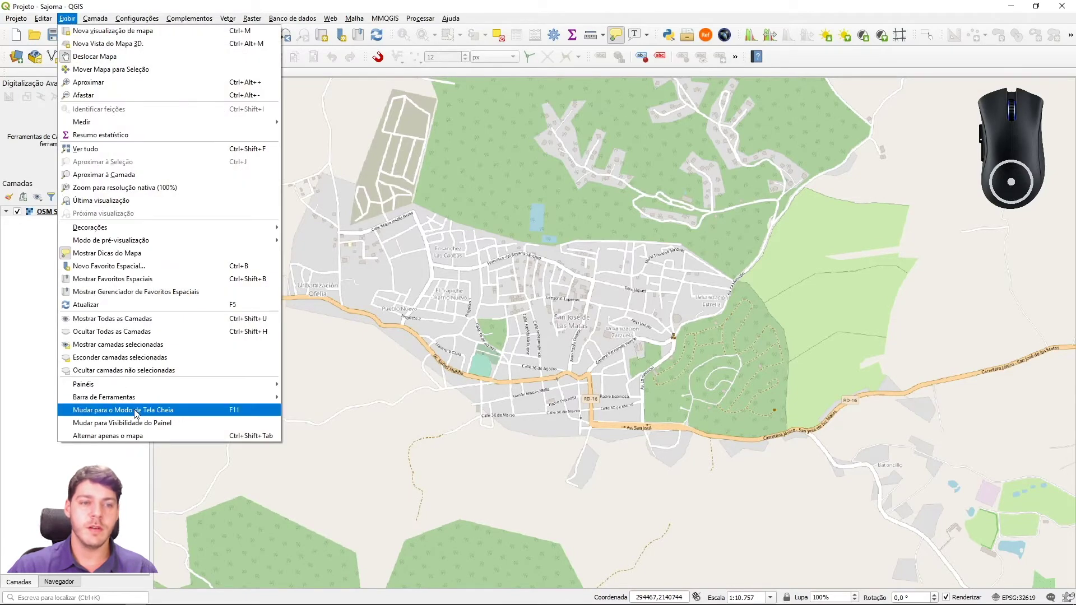
mouse_move(140, 389)
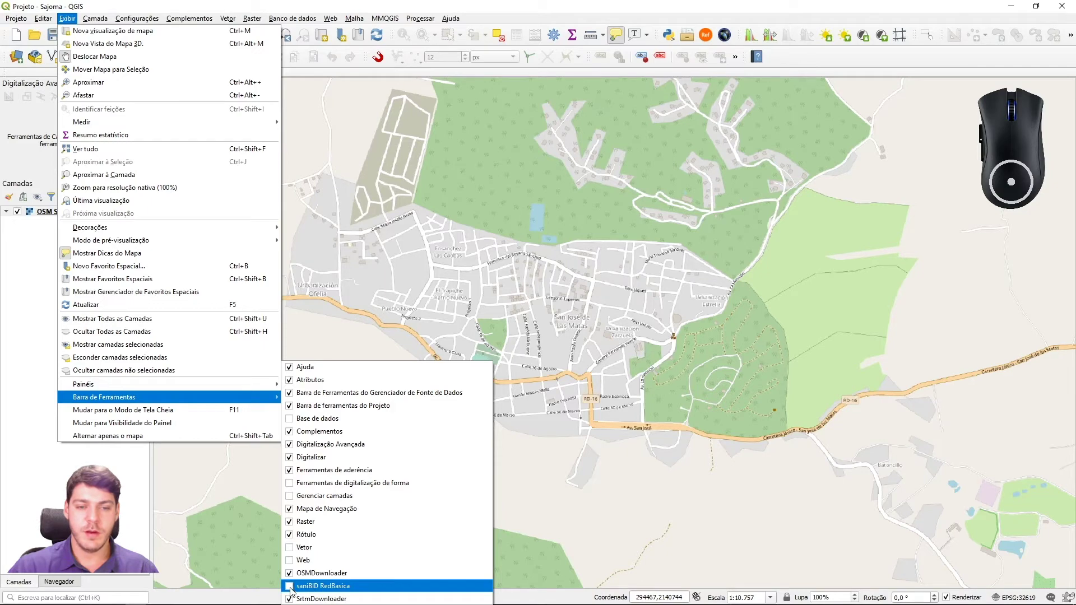
click(315, 591)
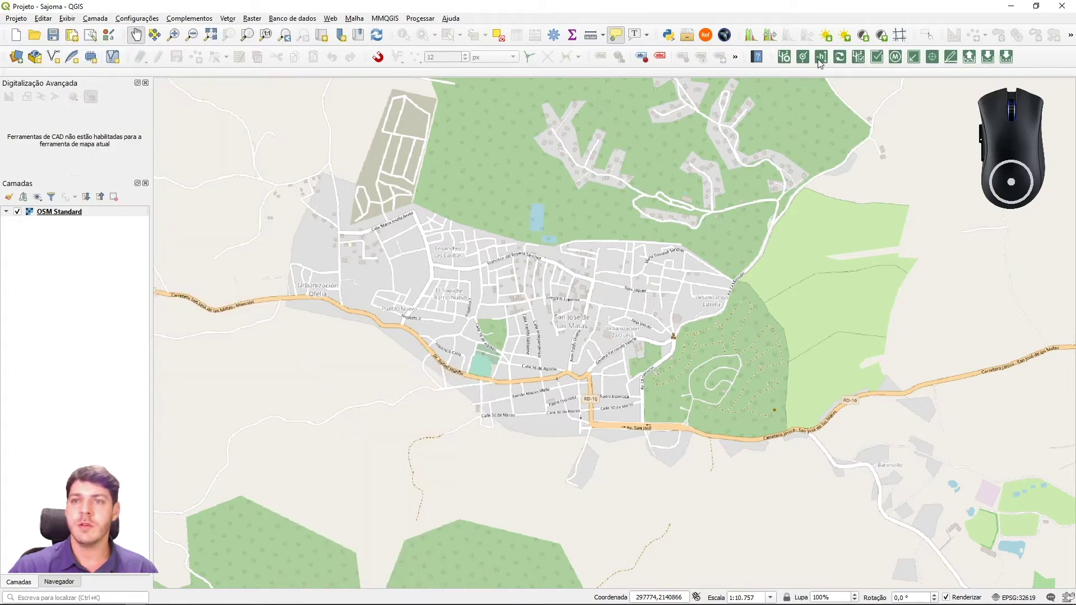
Step: Create a new layer named "Trechos" with the saniBID RedBasica layer settings, after viewing the section fields for an existing layer
click(784, 57)
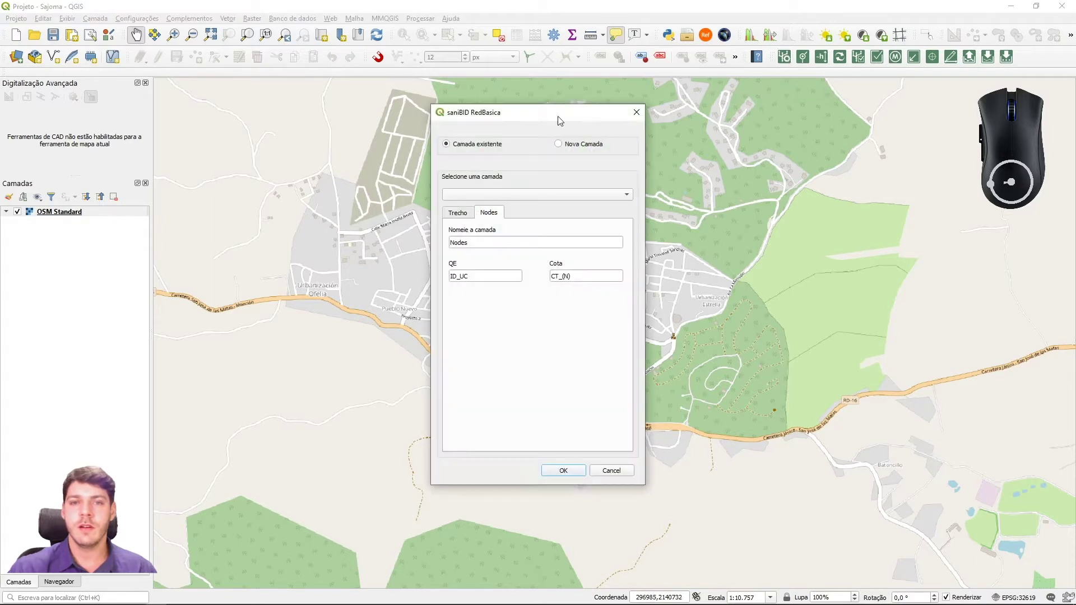
drag(496, 119, 547, 129)
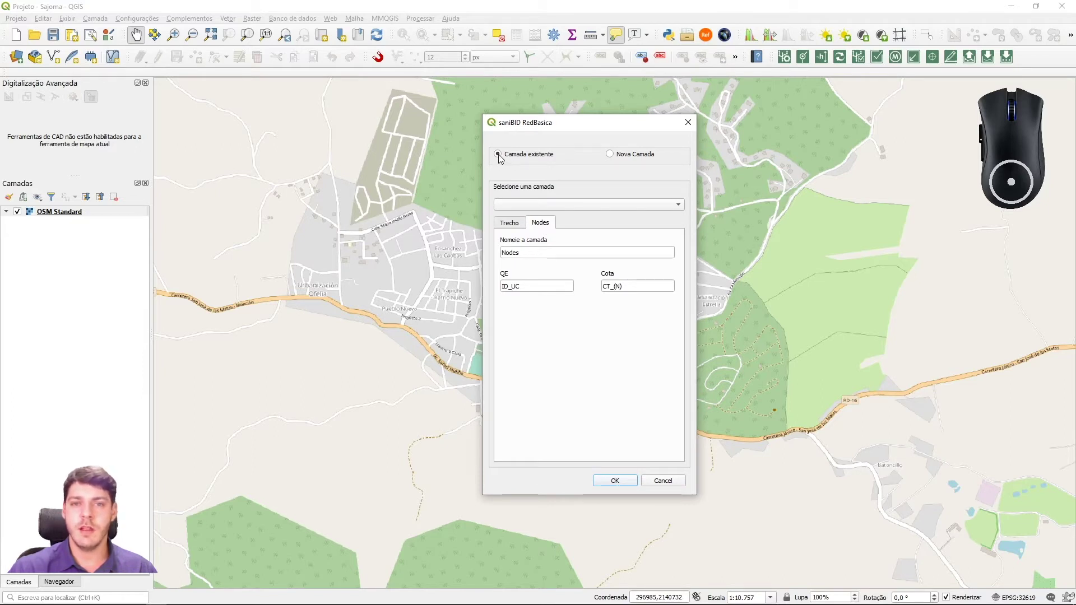
click(511, 225)
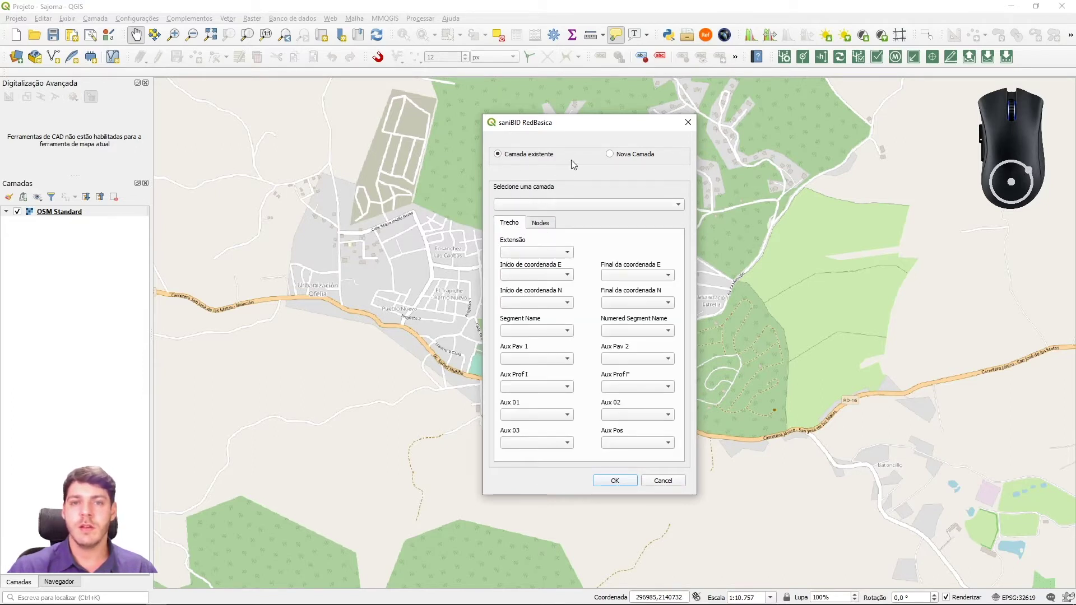
click(610, 155)
click(548, 198)
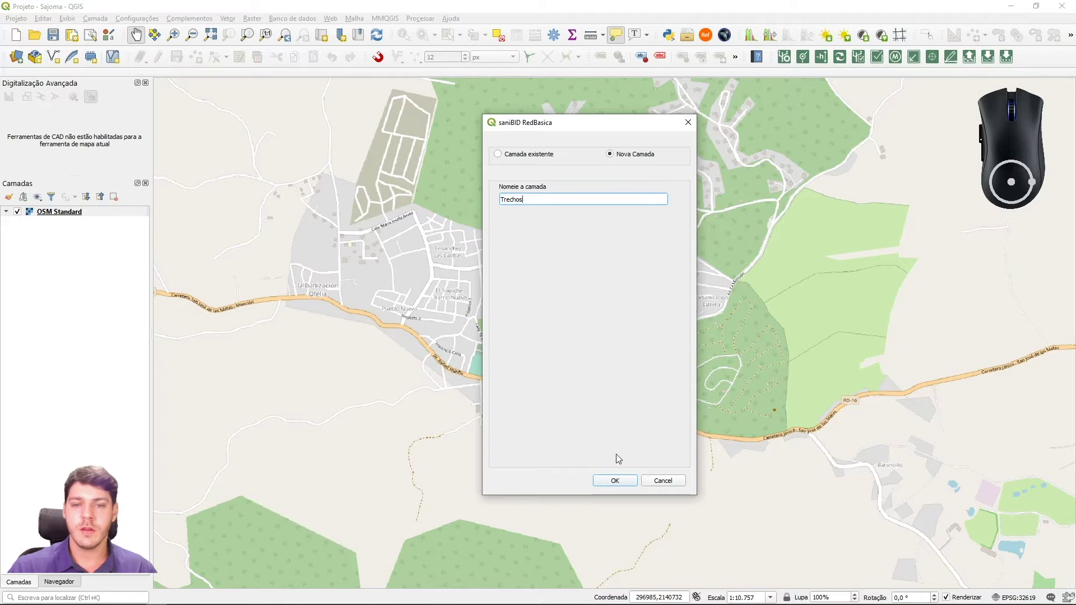
click(614, 481)
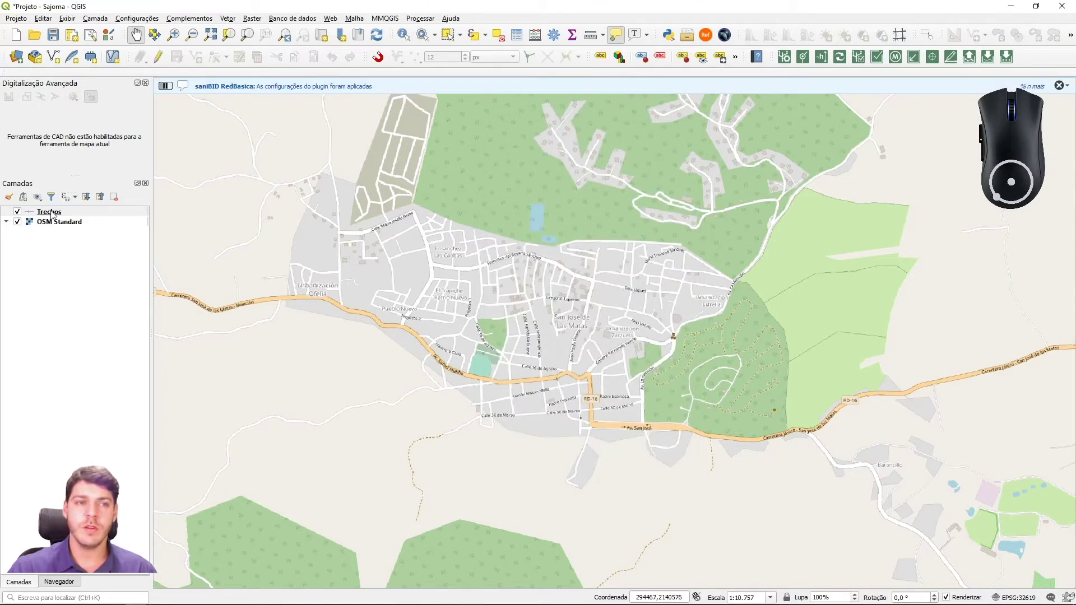
Step: Switch to File Explorer to examine the contents of the project's "layers" and "Print" folders, and return to QGIS
key(alt+Tab)
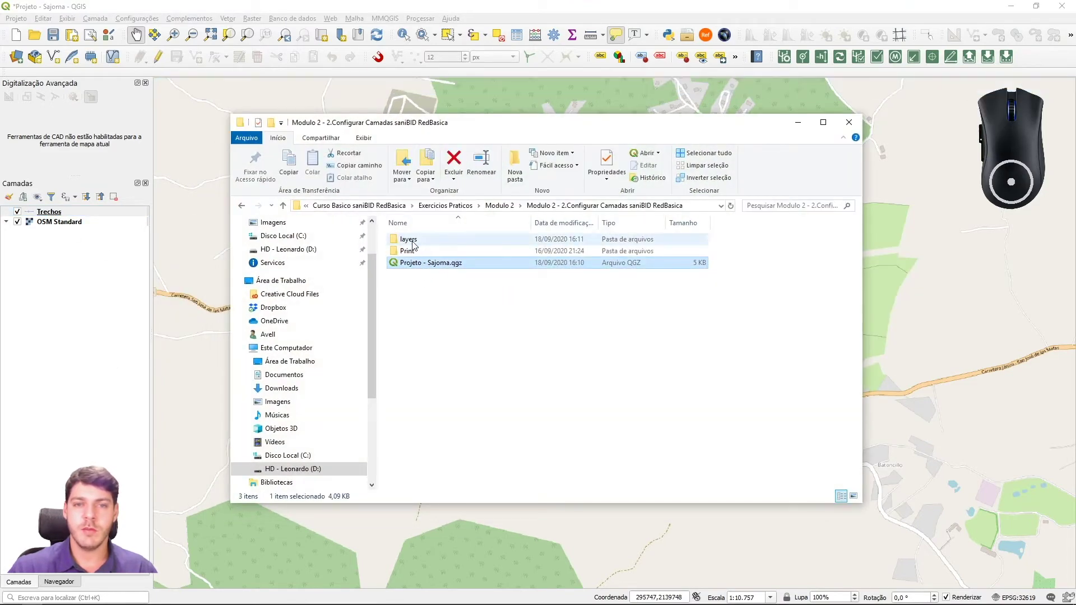
click(409, 240)
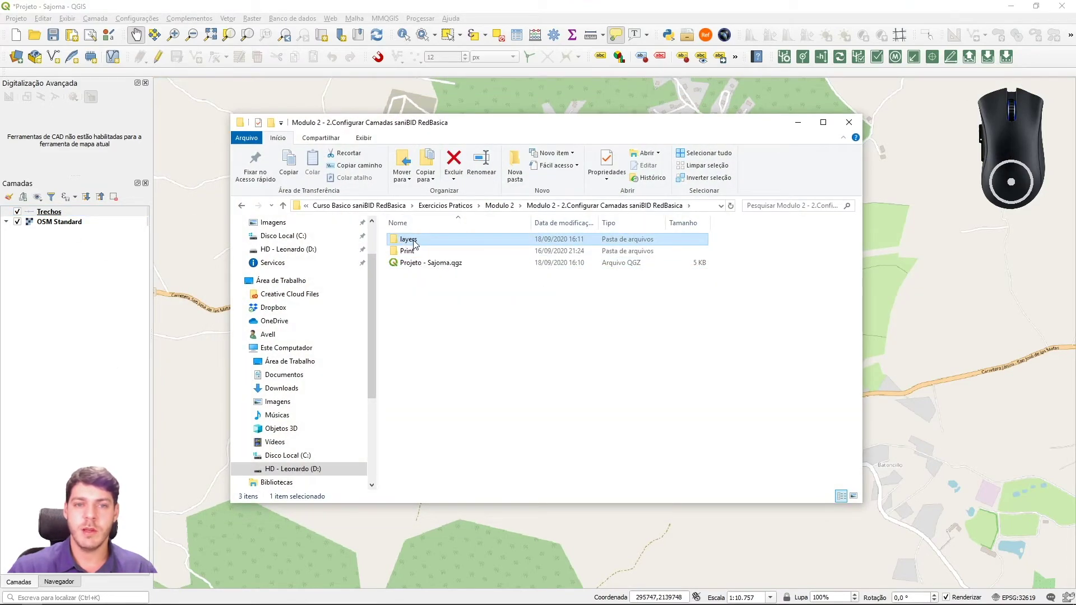
double_click(409, 240)
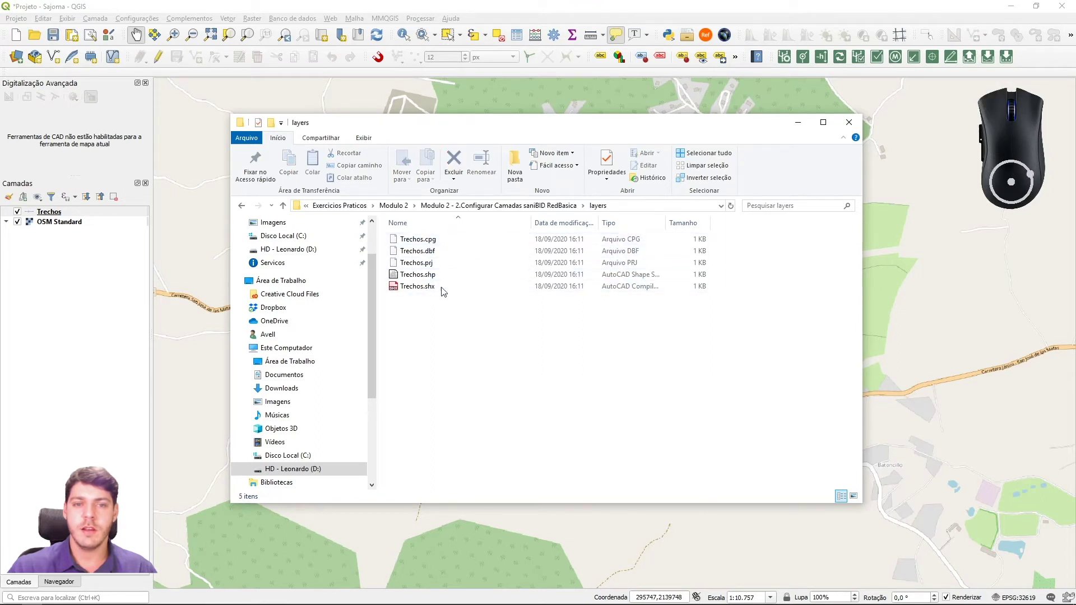
click(242, 205)
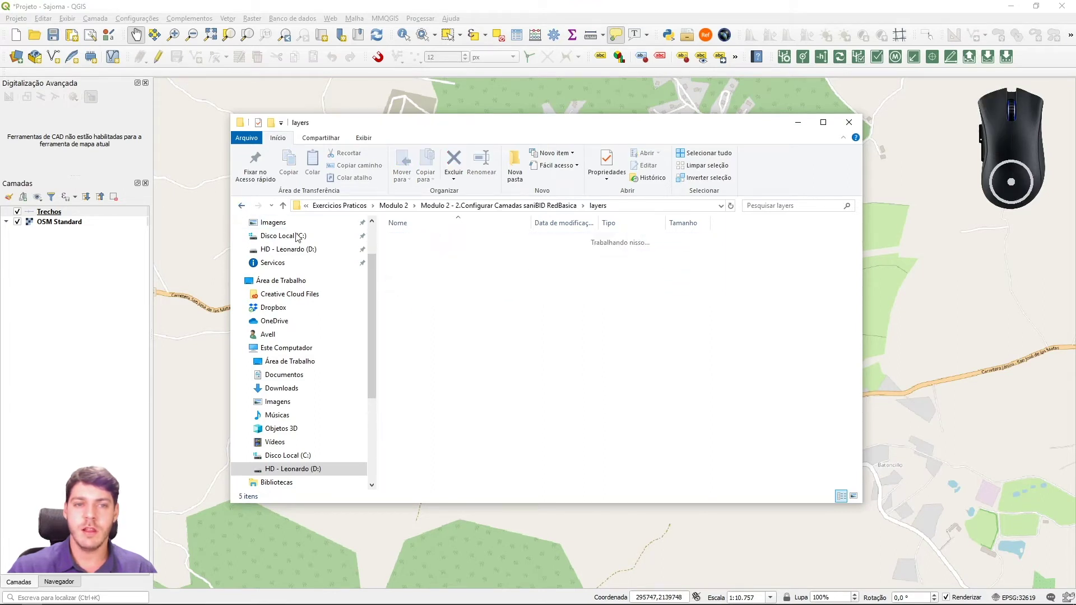
click(401, 252)
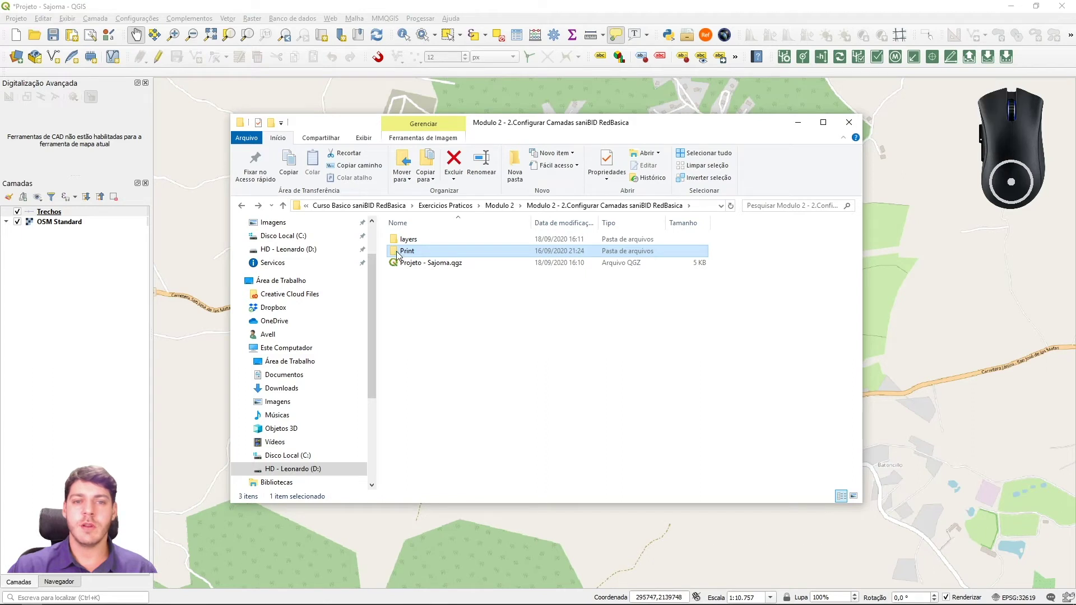
double_click(402, 252)
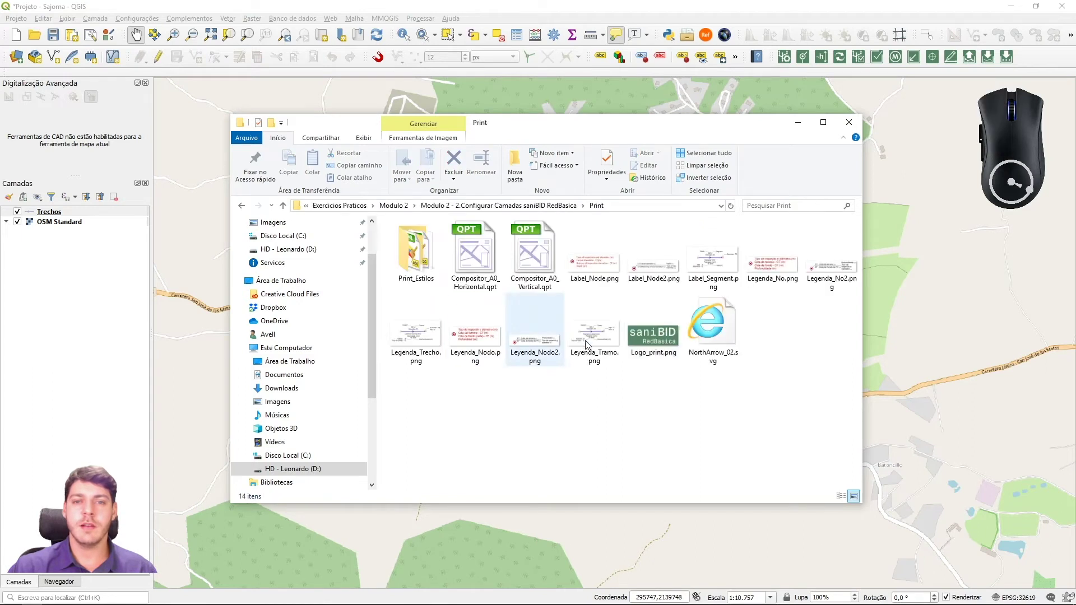
click(242, 206)
click(446, 312)
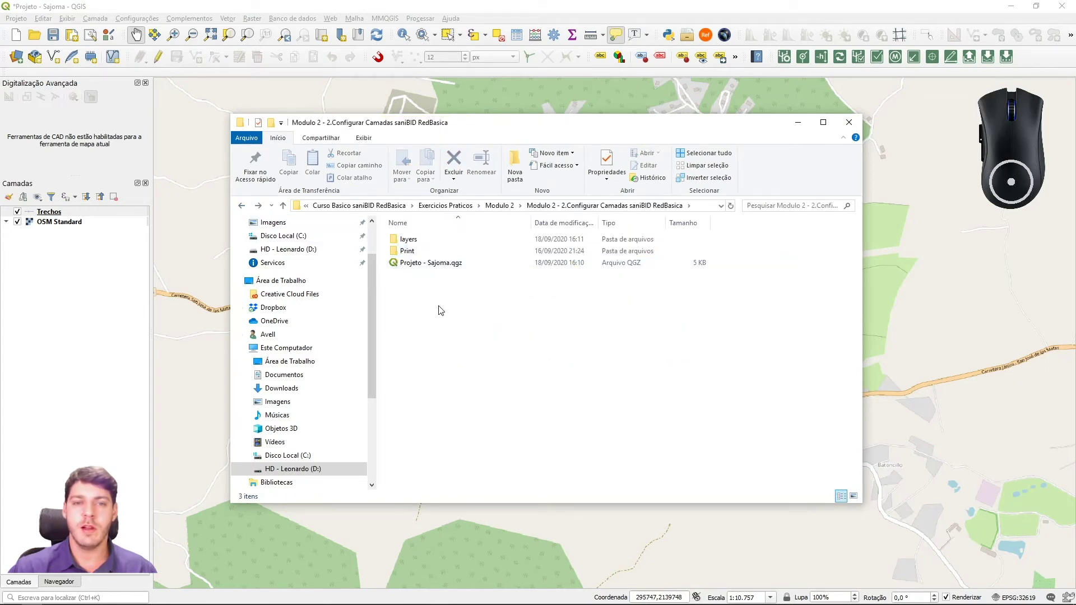
click(799, 122)
Step: Check the coordinate reference system of the Trechos layer in its properties, and close them without changes
drag(682, 216, 698, 214)
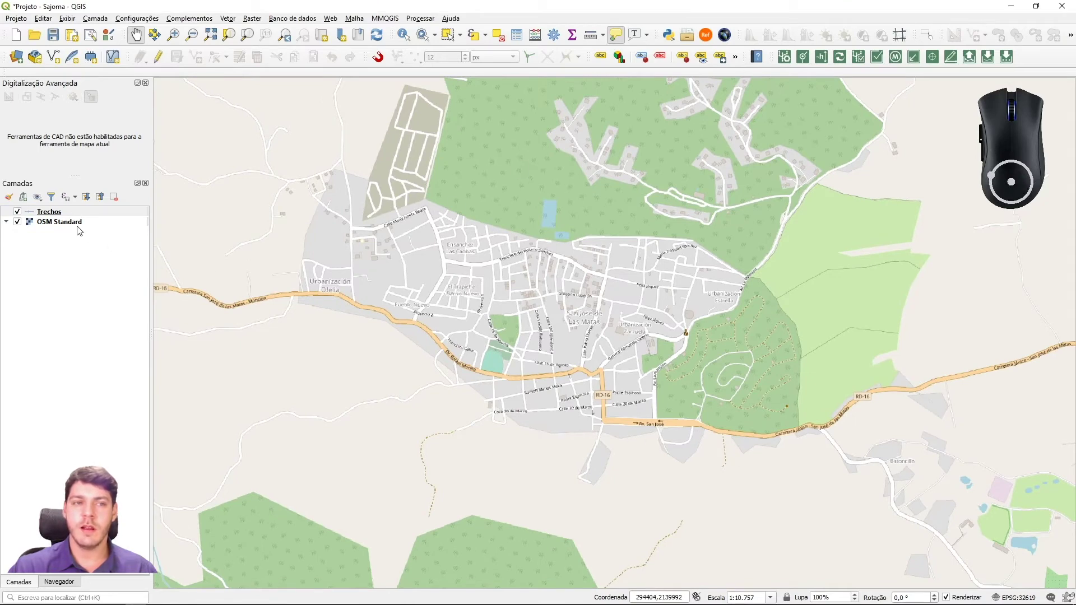
click(49, 211)
right_click(50, 212)
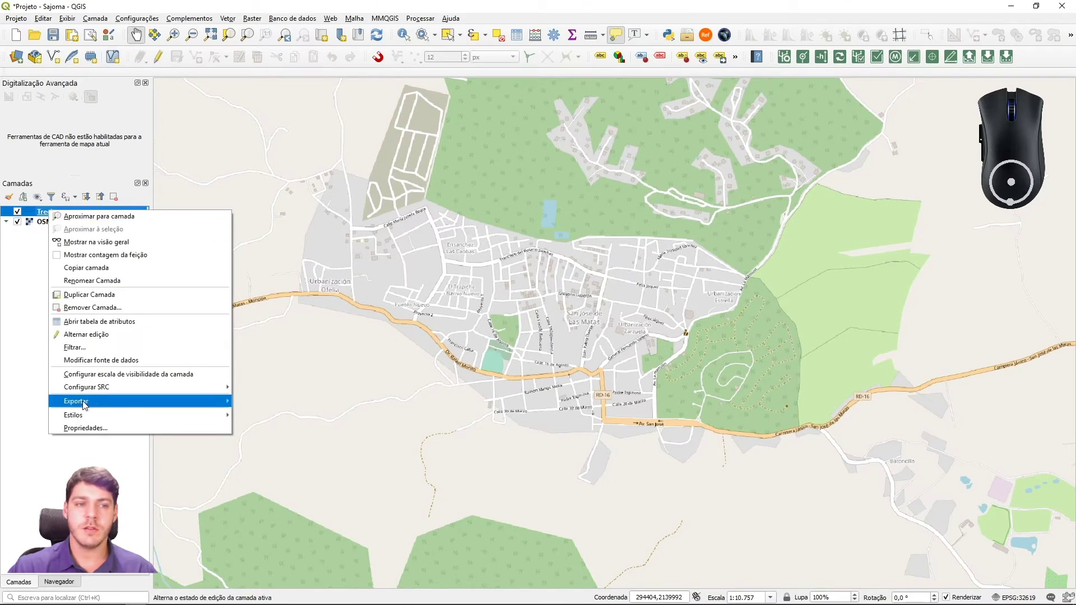
click(75, 268)
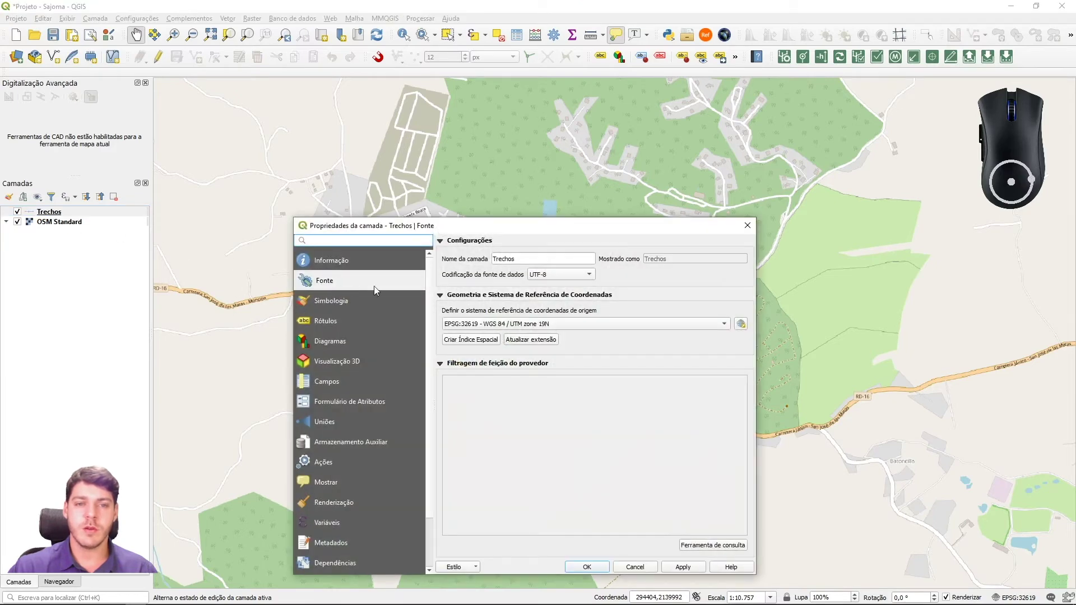
mouse_move(544, 327)
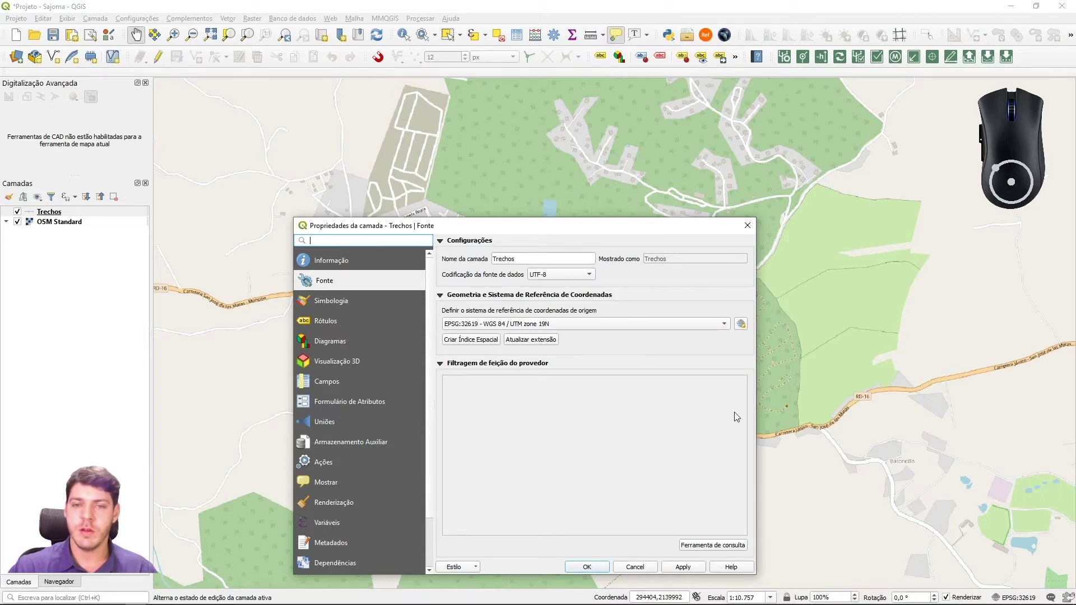
click(747, 225)
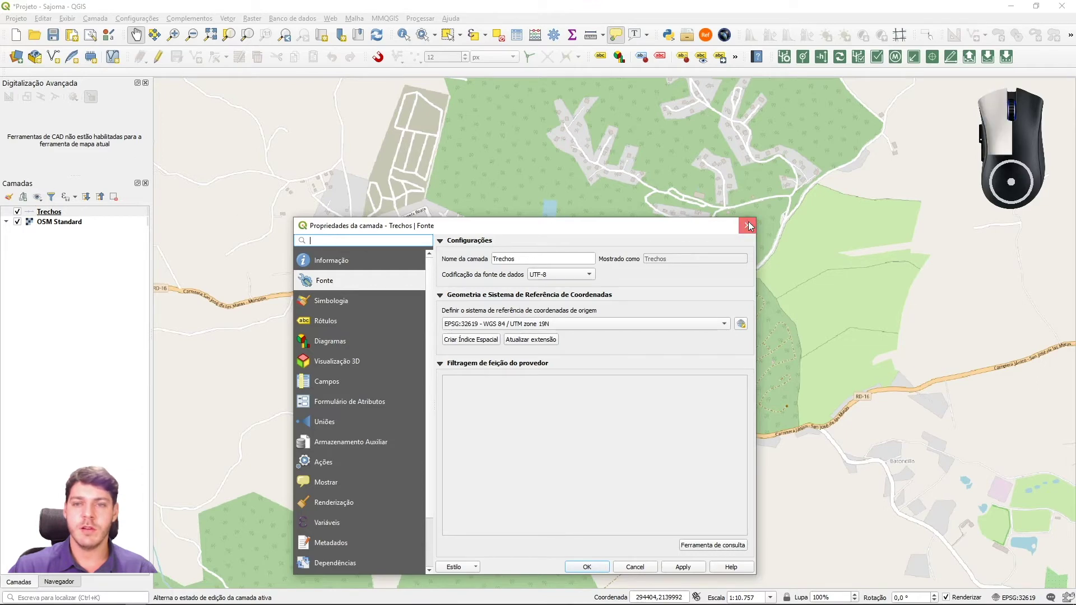
Step: Start a new empty project, discarding the unsaved changes to the current one
drag(769, 185, 751, 192)
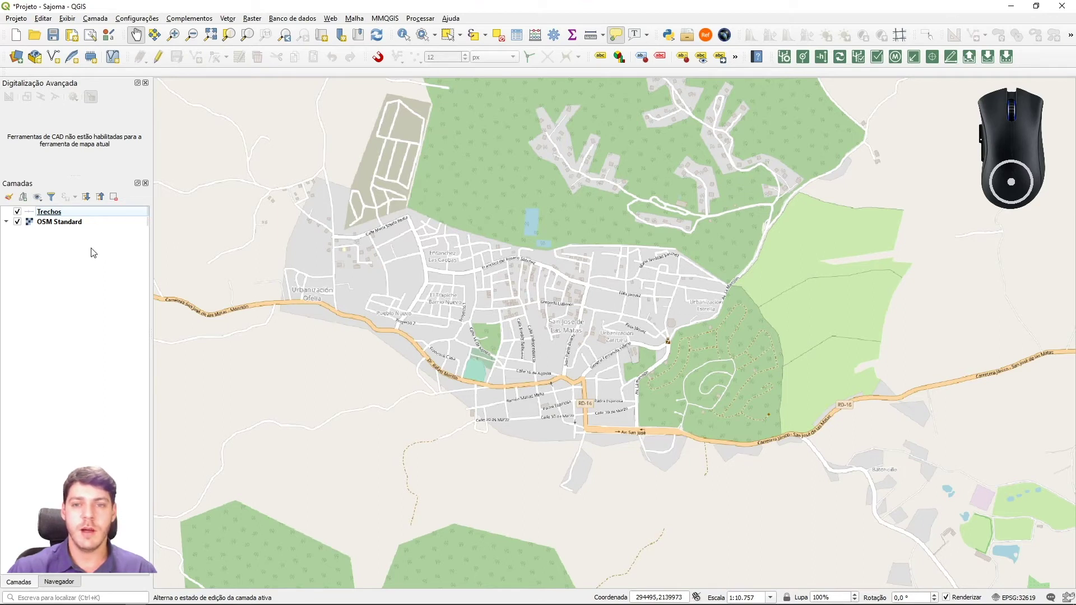
click(56, 222)
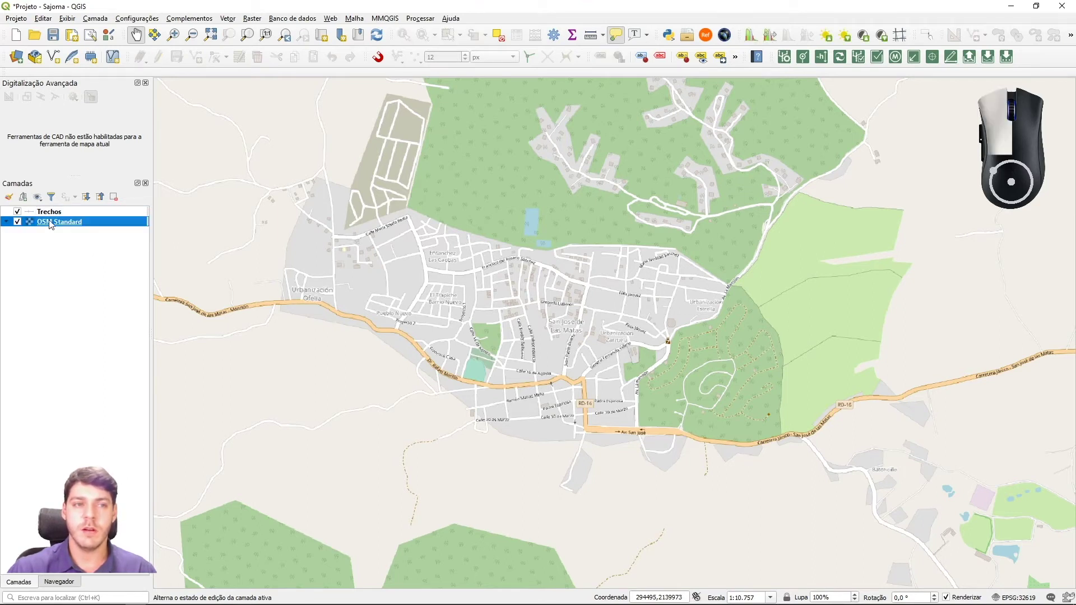
click(15, 35)
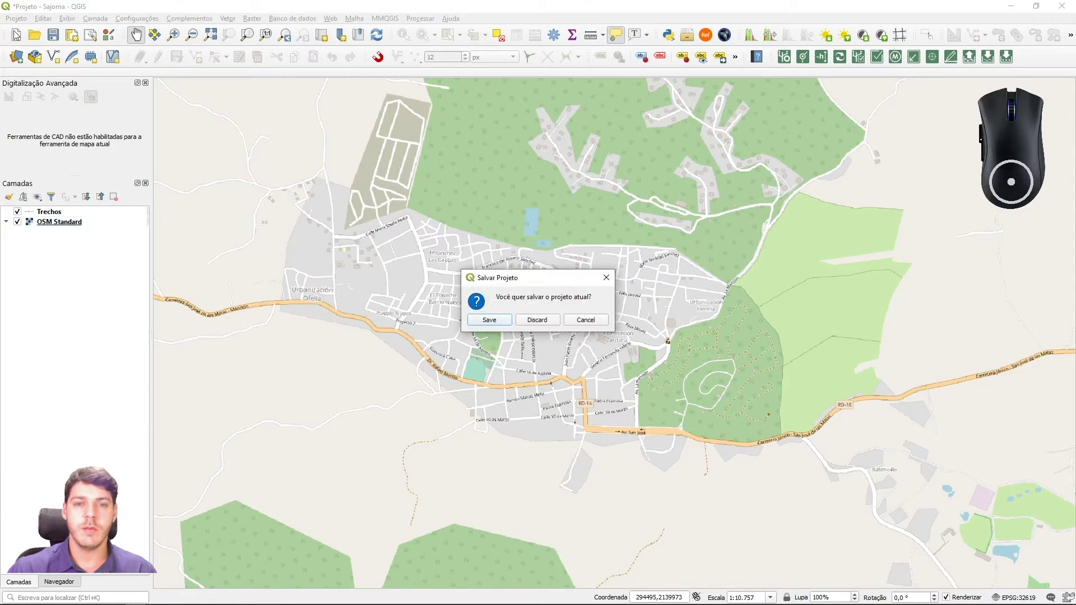
click(536, 322)
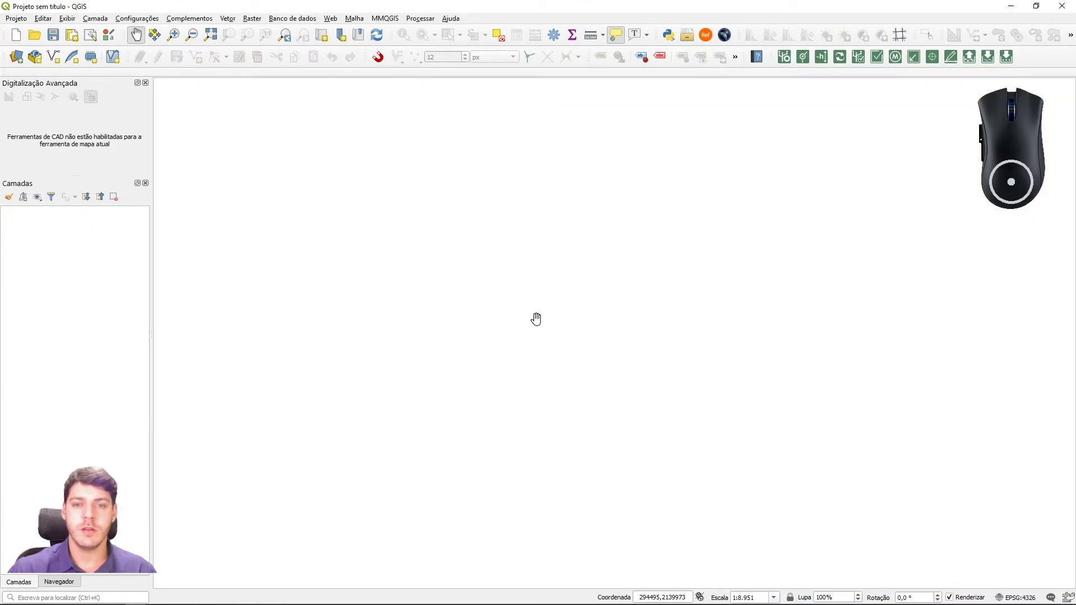
Step: Switch to File Explorer and delete the "layers" and "Print" folders and "Projeto - Sajoma.qgz" from the "Modulo 2 - 2.Configurar Camadas saniBID RedBasica" folder
key(alt+Tab)
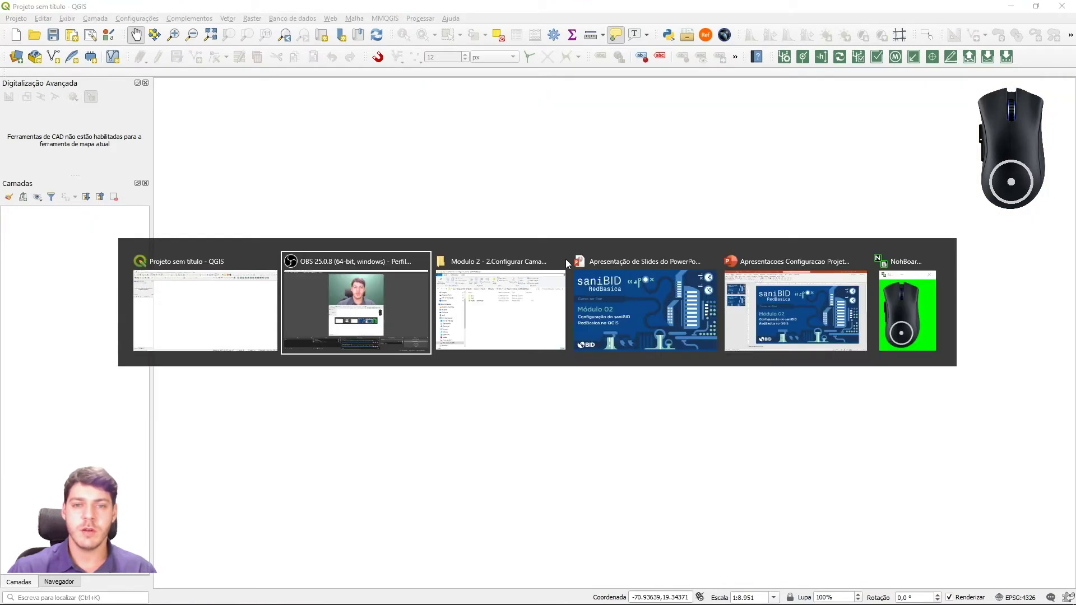
key(Tab)
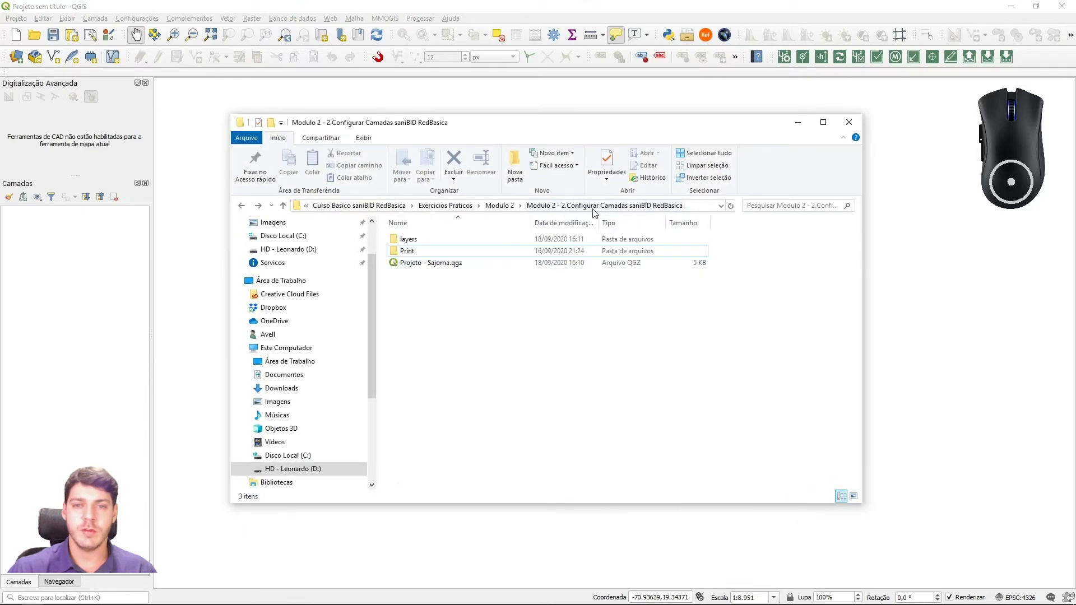
drag(463, 307, 406, 242)
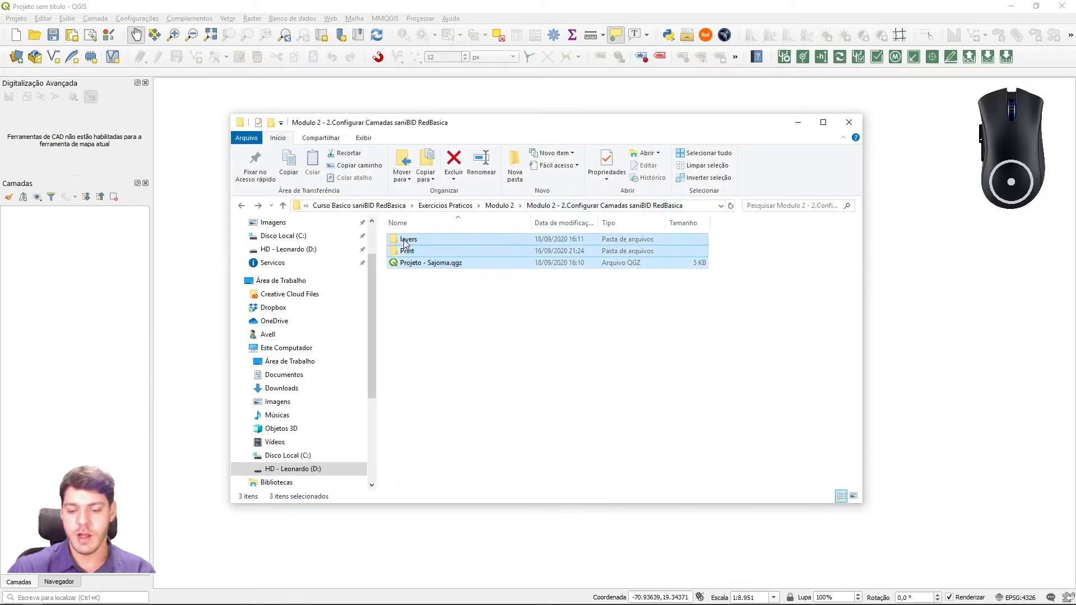
key(Delete)
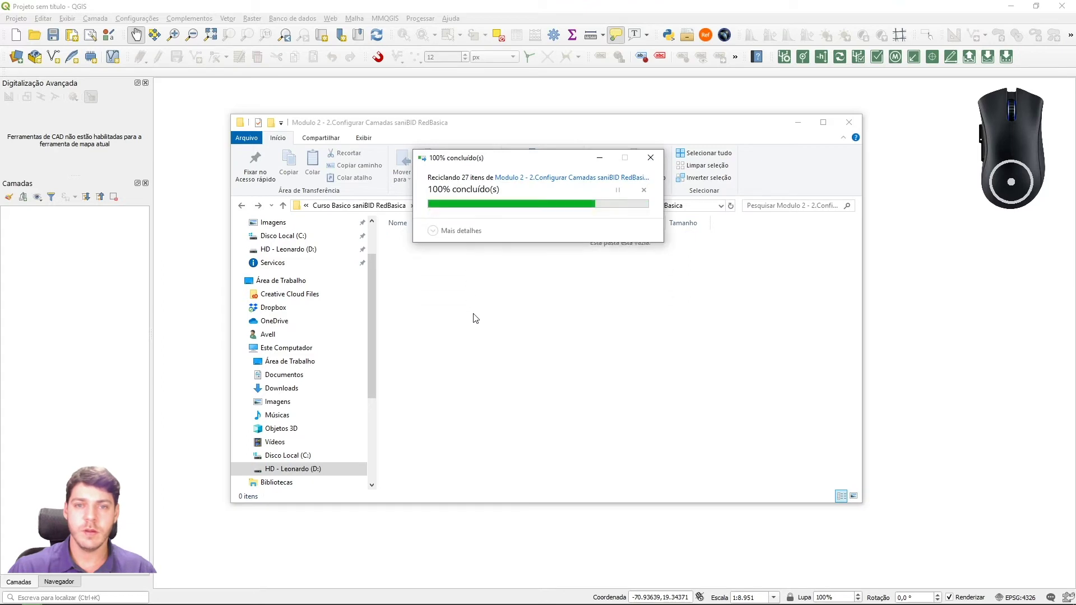
Step: Copy the "layers" folder and "Projeto - Sajoma.qgz" from "Modulo 2 - 1.Configurar Projeto" into "Modulo 2 - 2.Configurar Camadas saniBID RedBasica"
click(501, 205)
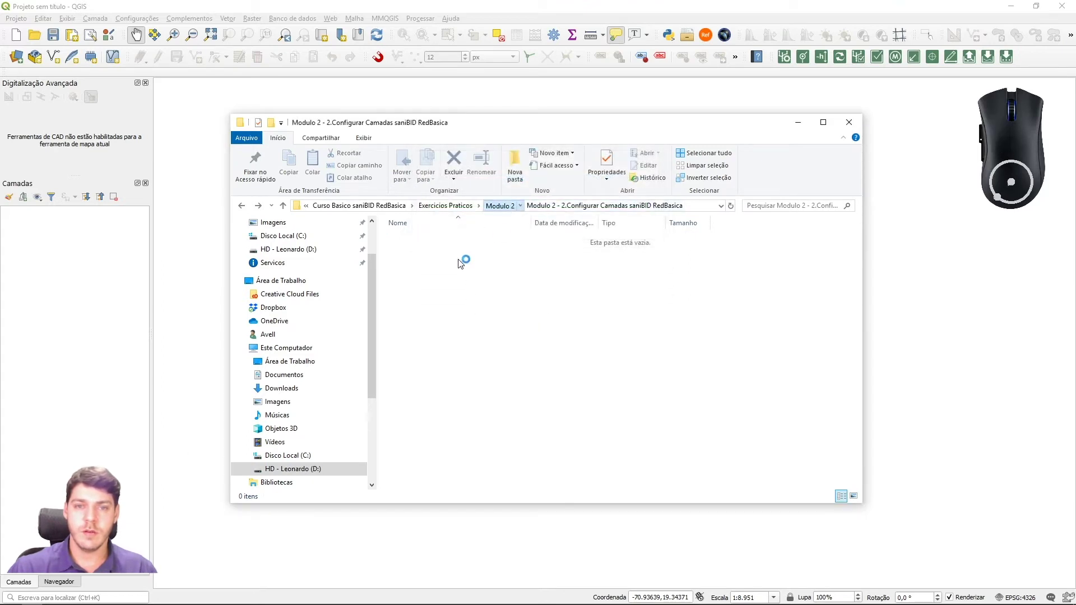
double_click(435, 241)
click(428, 264)
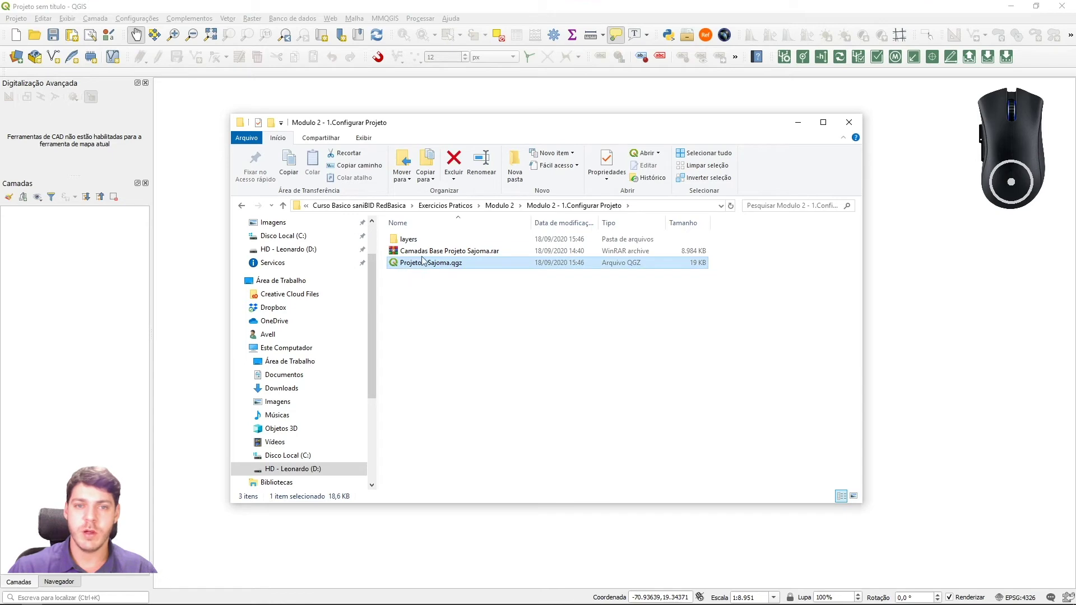
ctrl+click(405, 240)
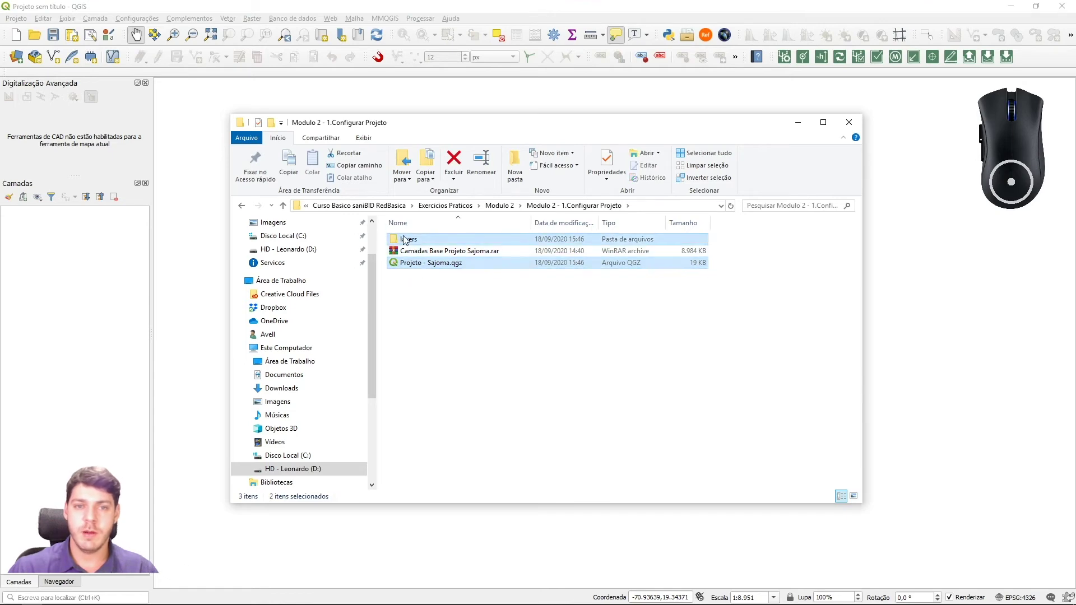
click(242, 205)
double_click(440, 251)
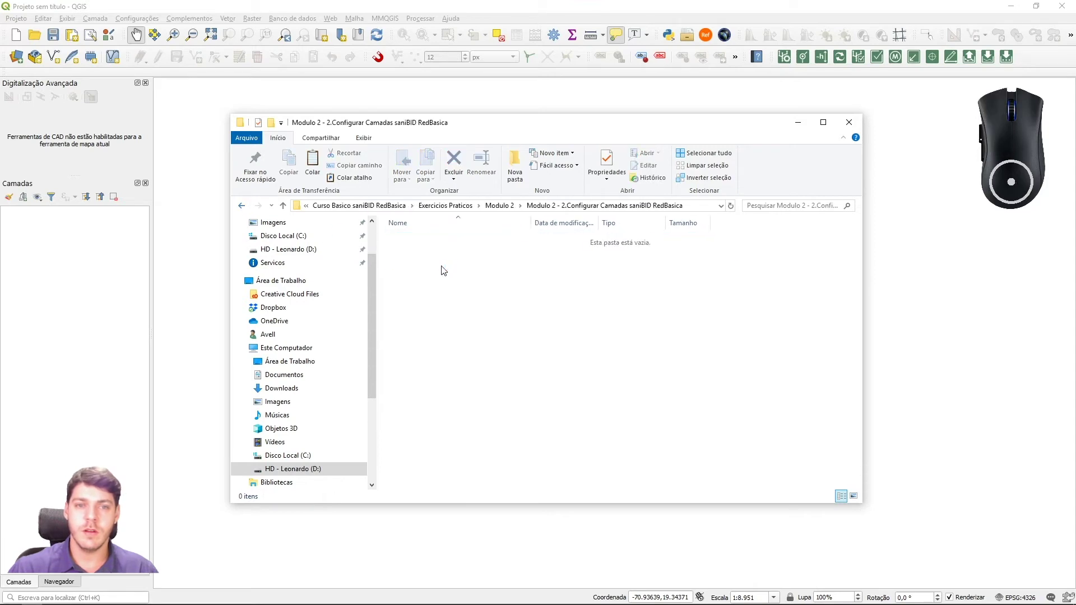
key(ctrl+v)
click(486, 309)
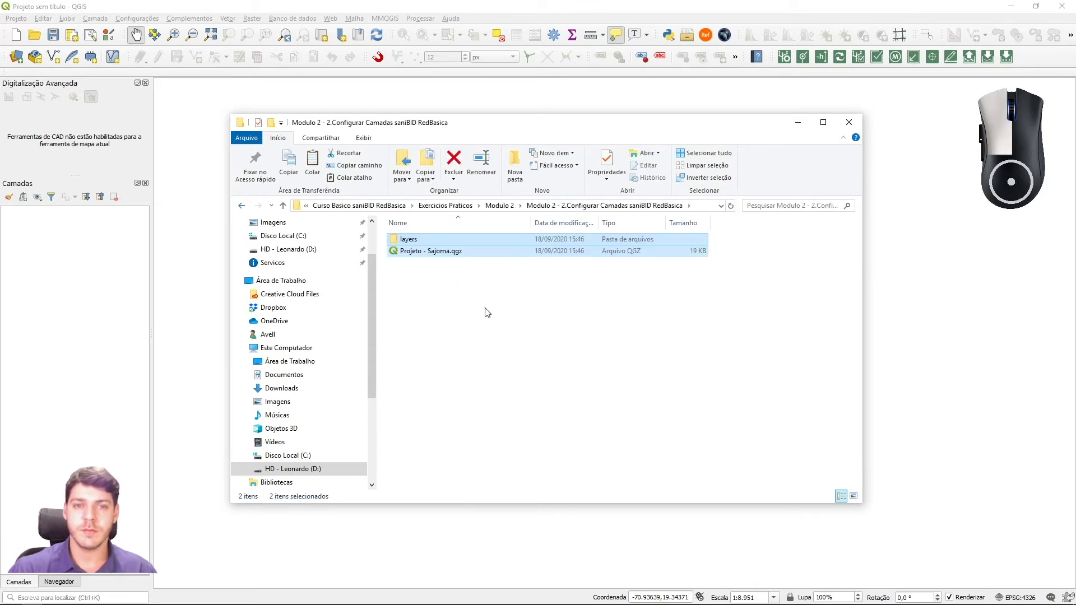
Step: Open the copied "Projeto - Sajoma.qgz" in QGIS and minimize File Explorer to show the project's map
drag(454, 128, 557, 118)
click(523, 244)
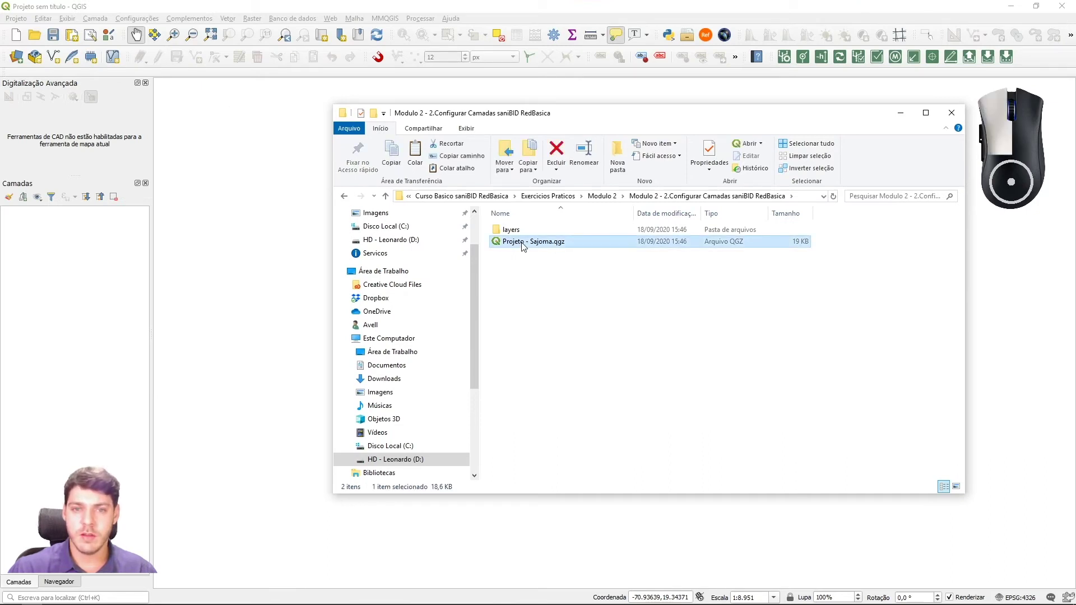
drag(523, 245, 224, 228)
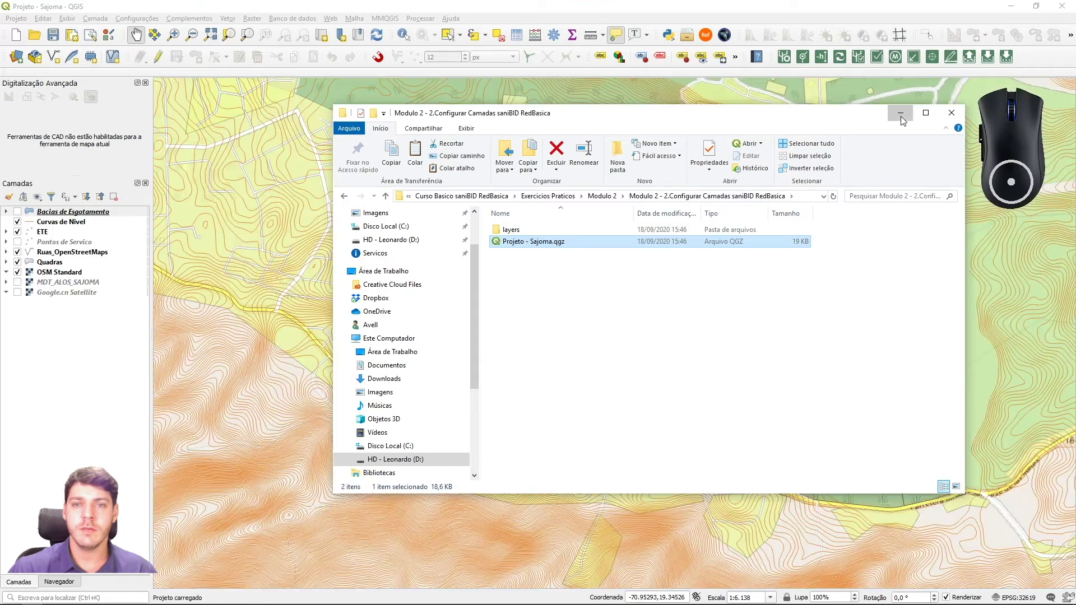
click(901, 113)
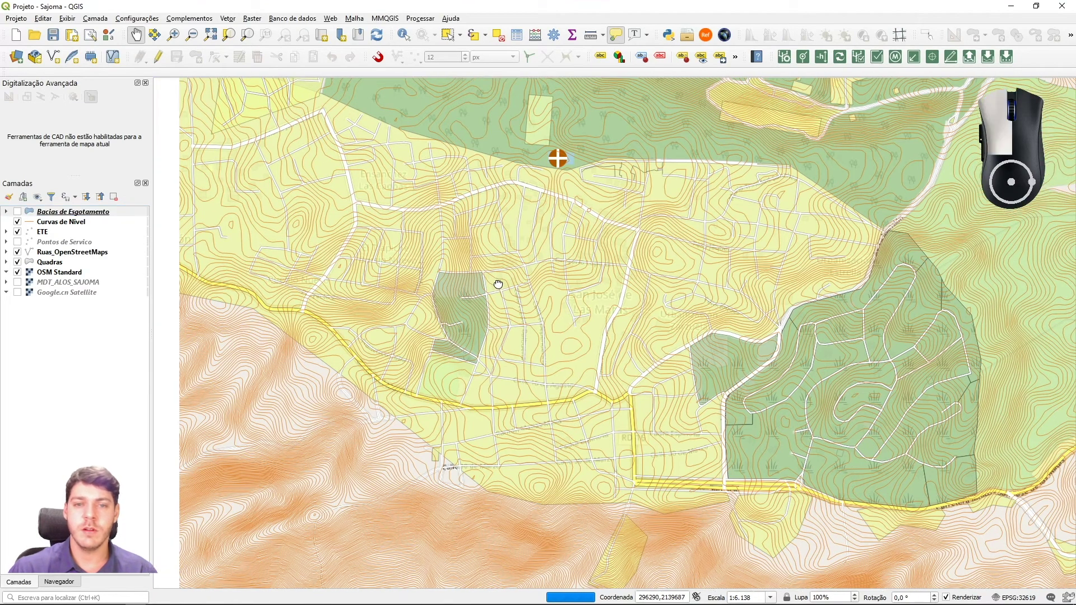
drag(477, 283, 501, 283)
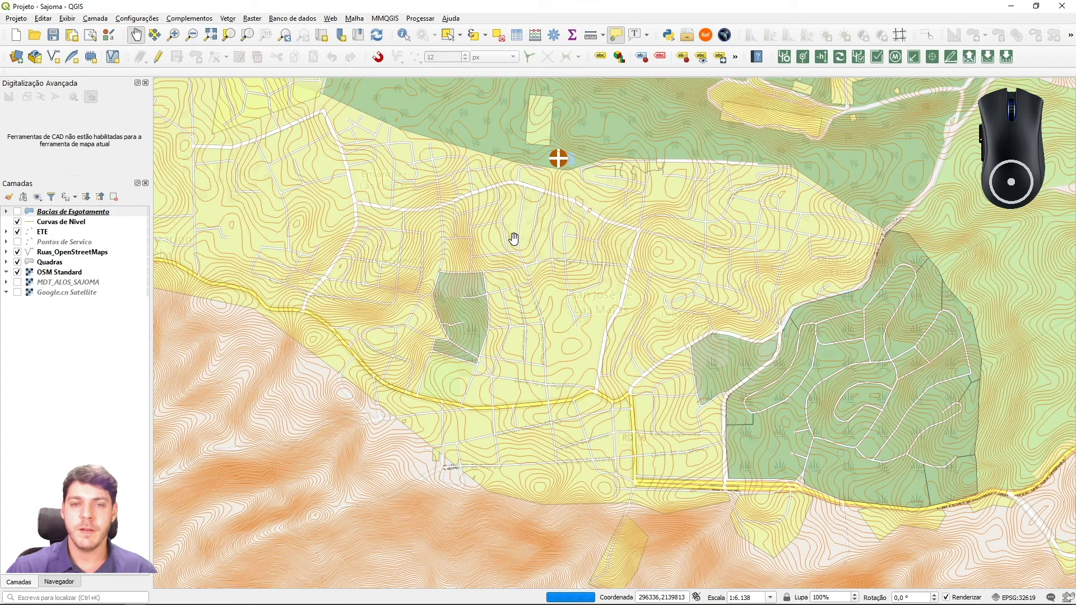
scroll(513, 239, down, 1)
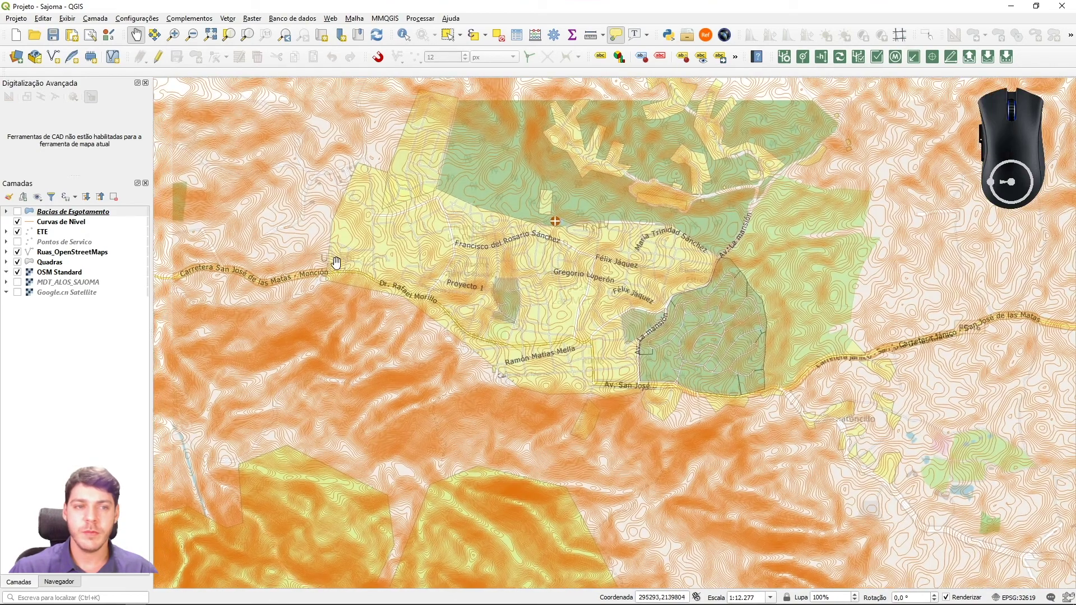
Step: Hide the Curvas de Nivel contour layer on the project map
click(17, 222)
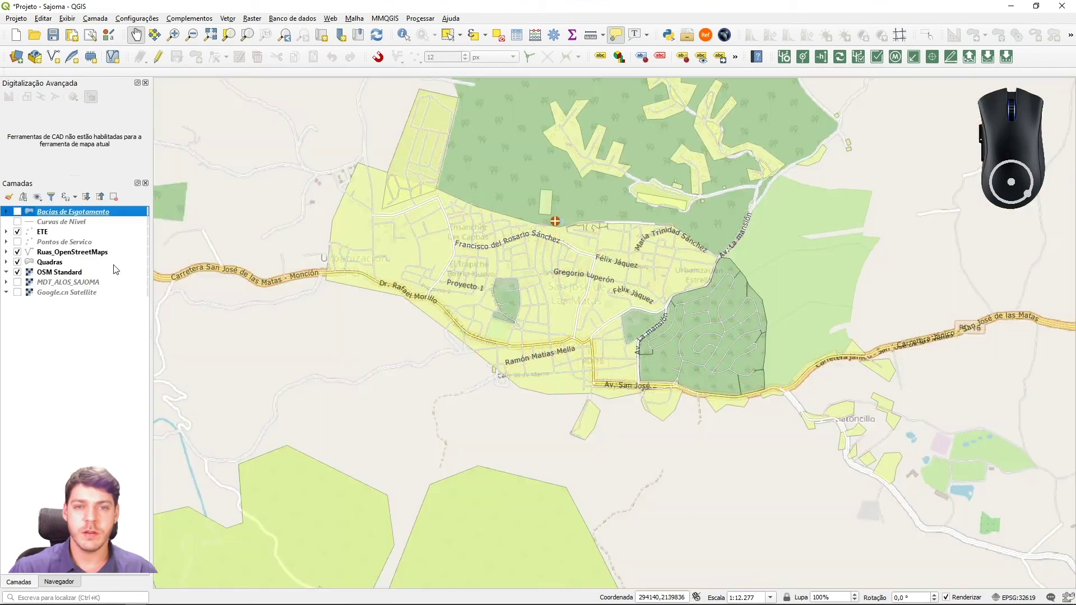
drag(554, 255, 543, 270)
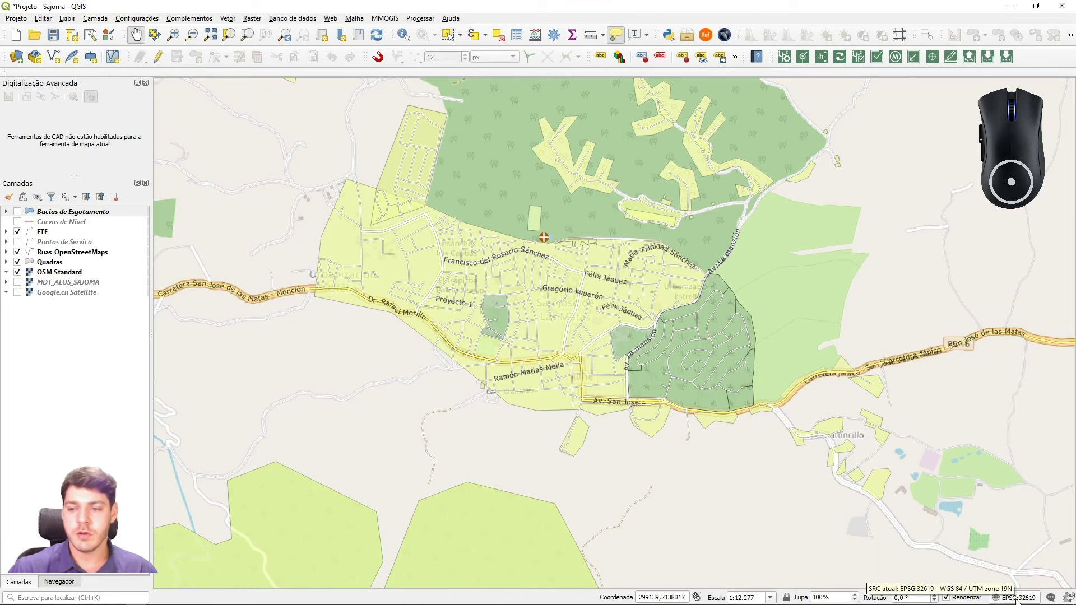
Step: Create a new saniBID RedBasica layer named "Trechos" and select it in the layer list
click(785, 58)
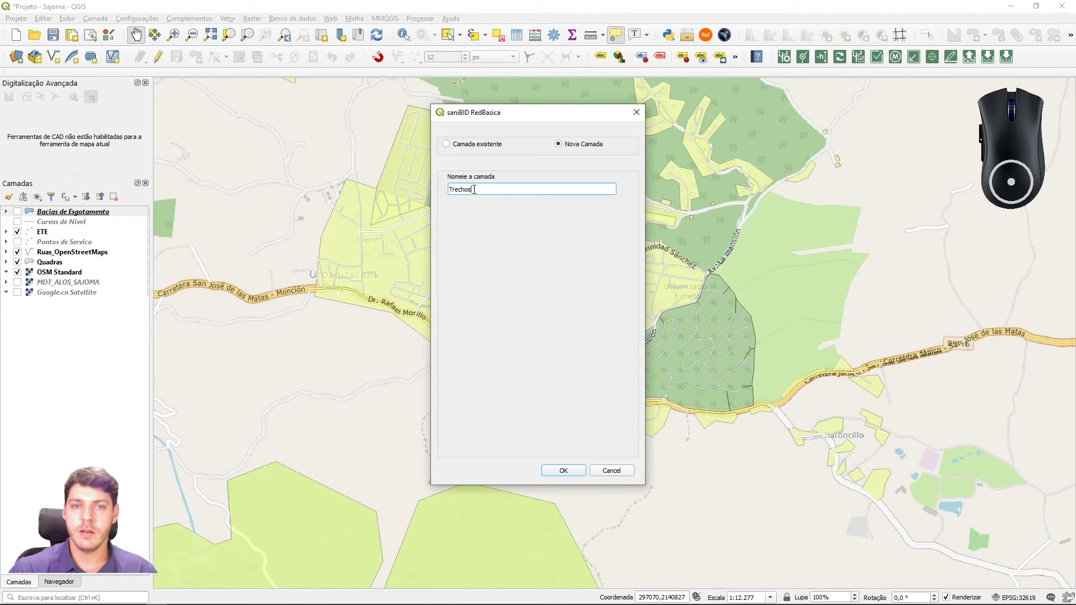
click(565, 471)
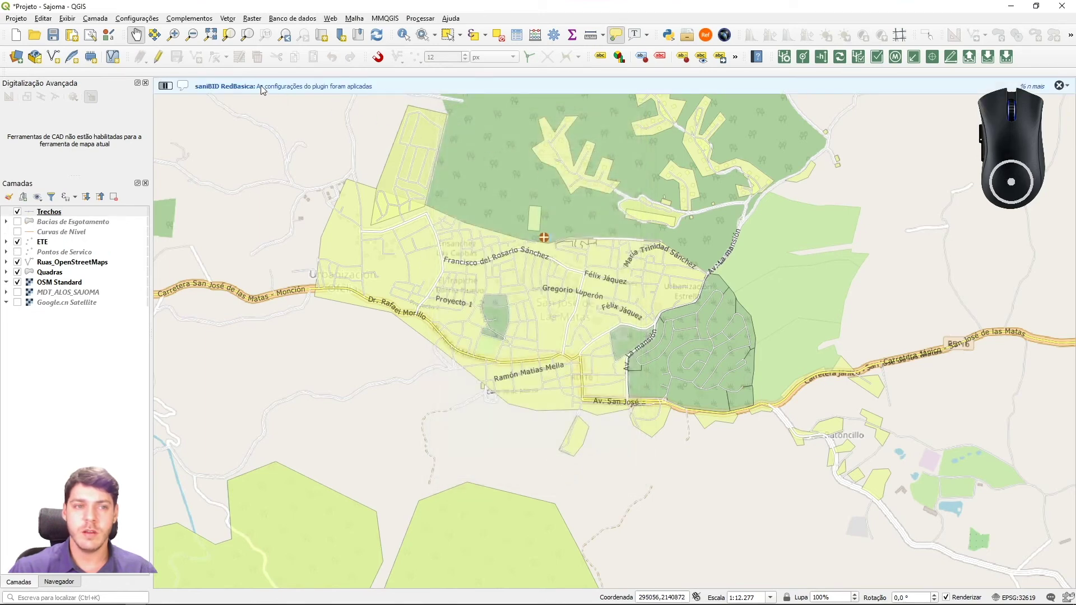
click(68, 214)
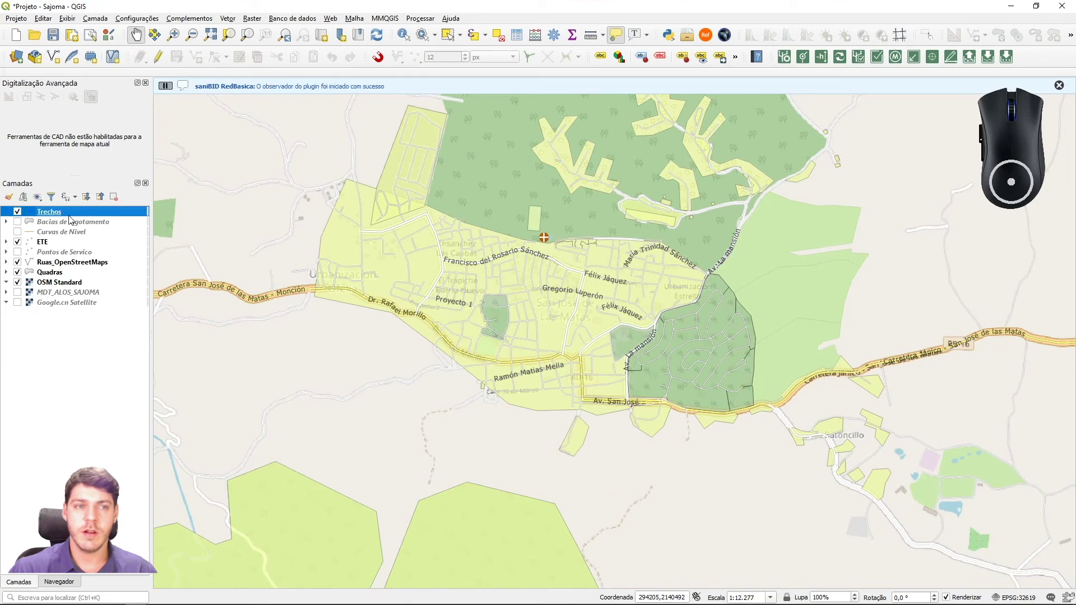
Step: Switch to File Explorer, check the project's "layers" folder for the Trechos shapefile, go back to the parent folder and minimize the window
key(alt+Tab)
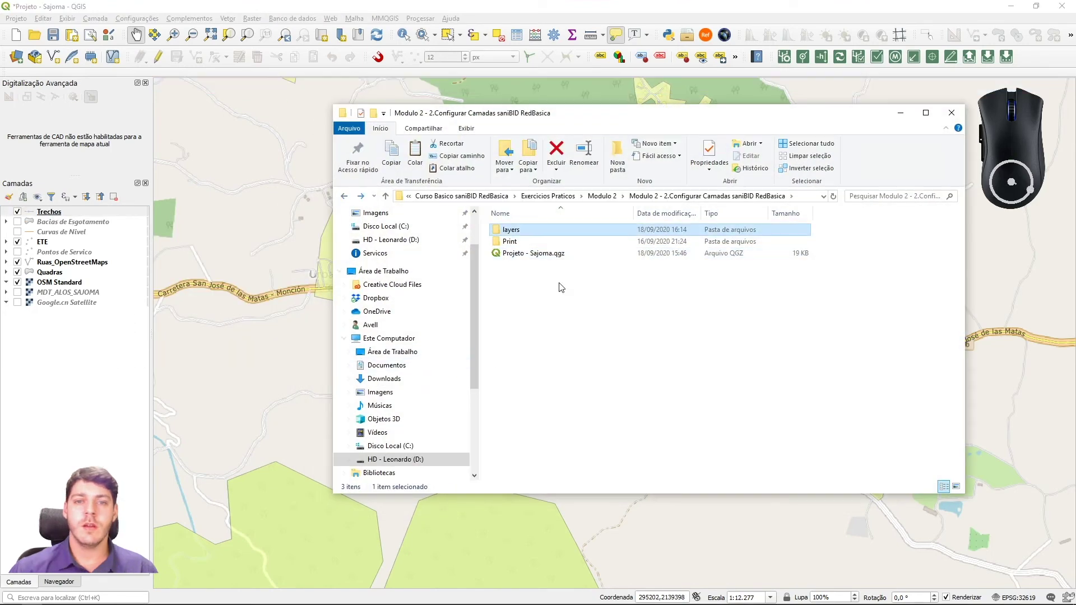
click(511, 231)
double_click(511, 234)
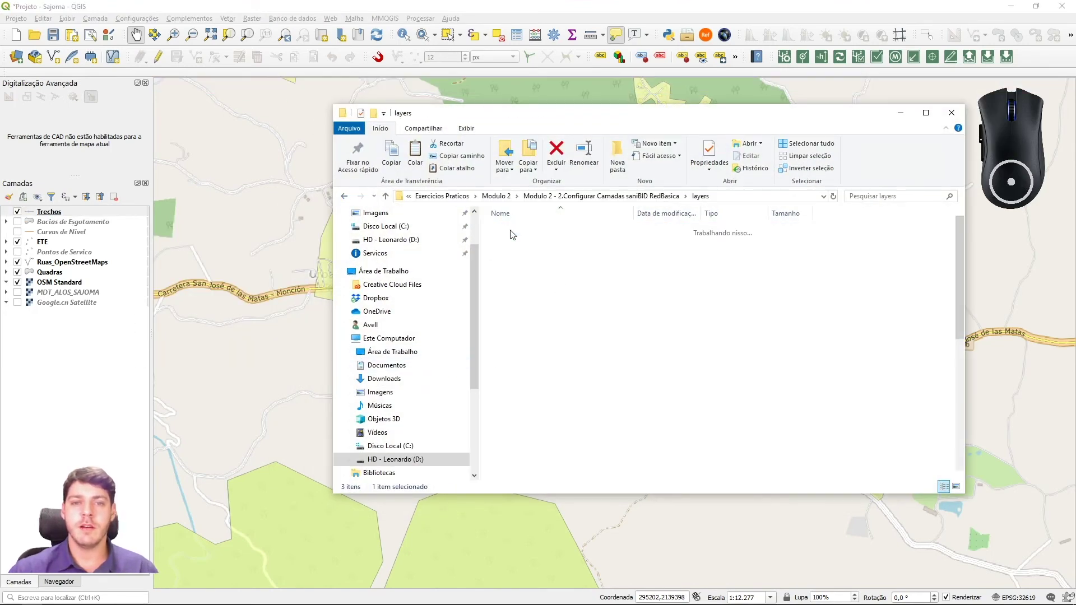
scroll(542, 251, down, 8)
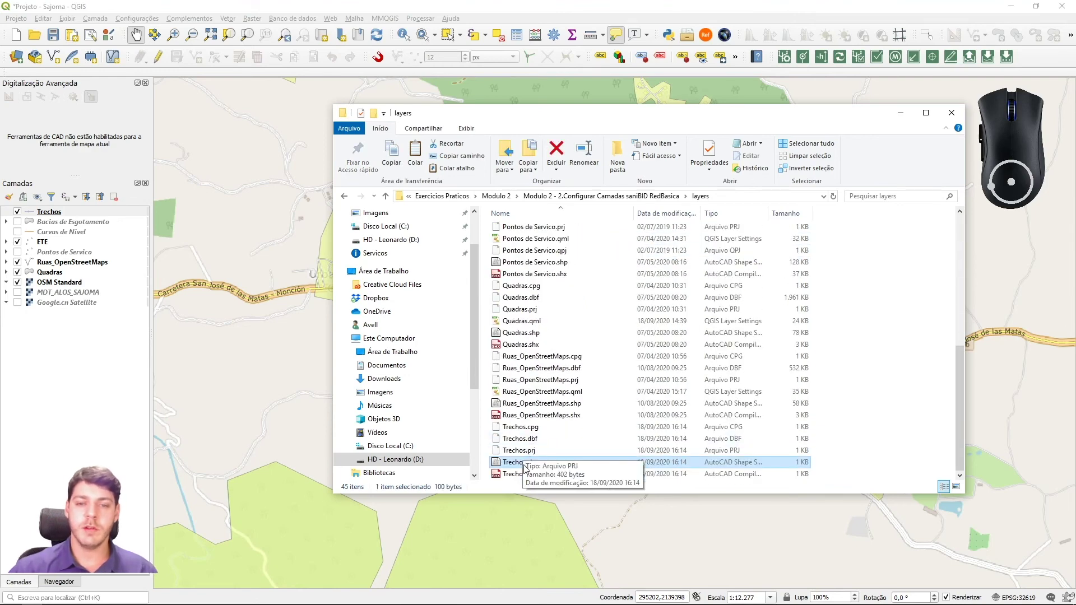
click(520, 465)
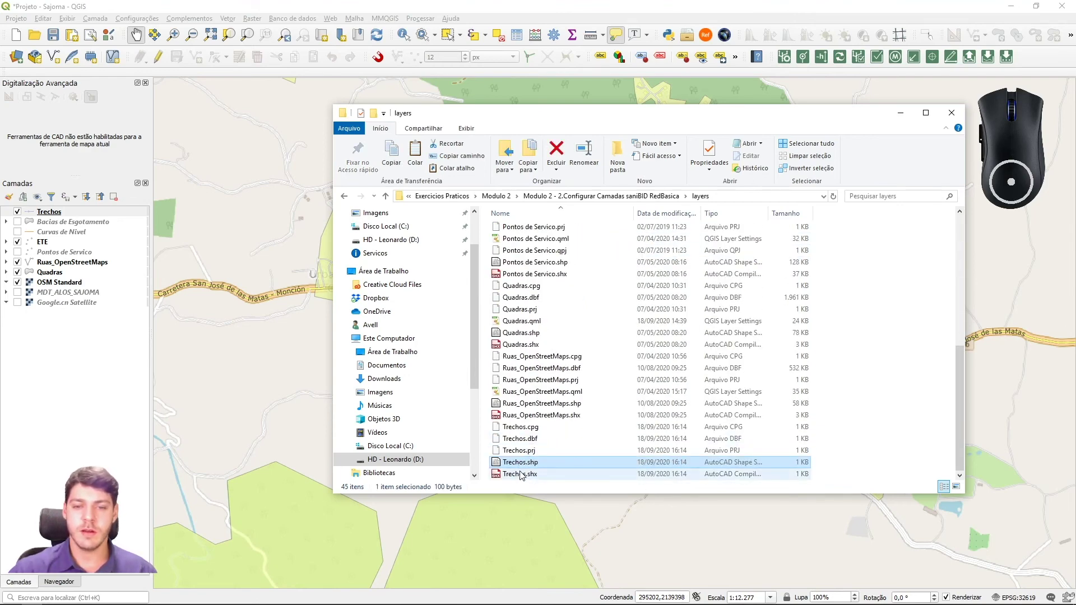
click(344, 197)
click(900, 113)
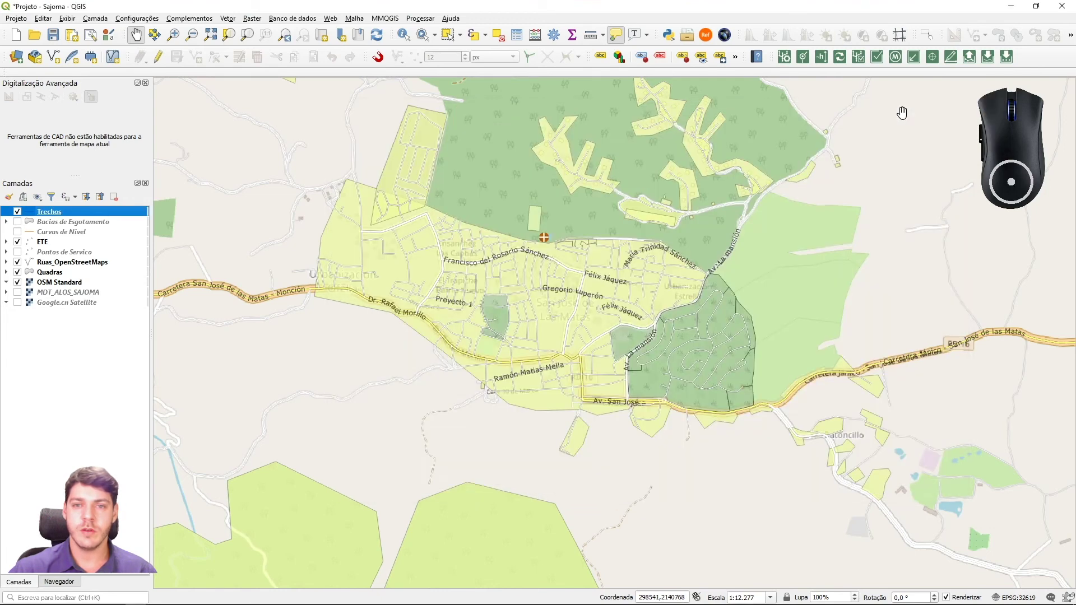
drag(720, 203, 751, 225)
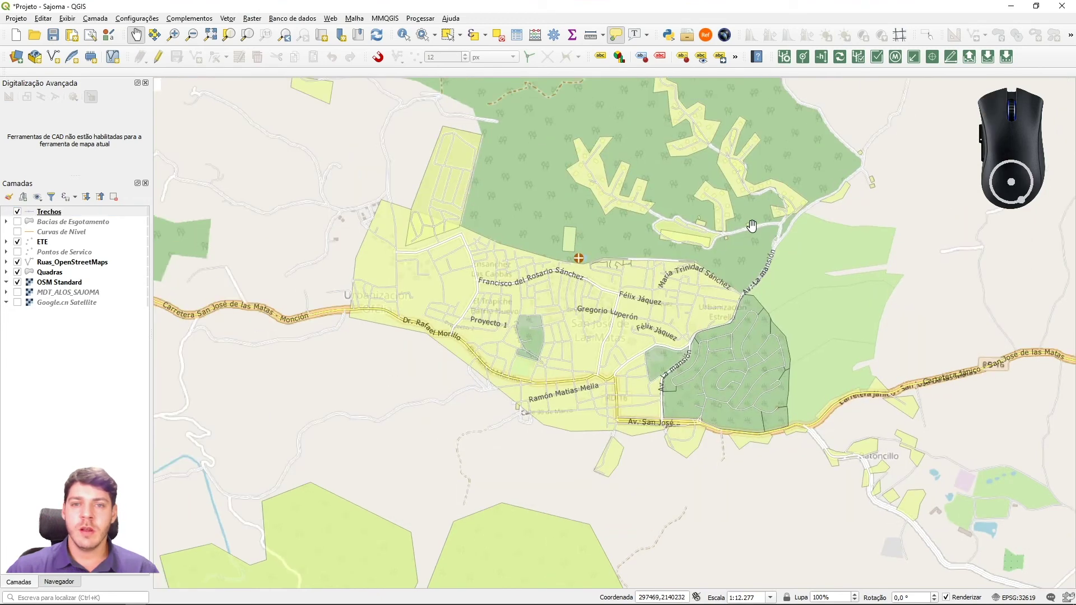
click(56, 214)
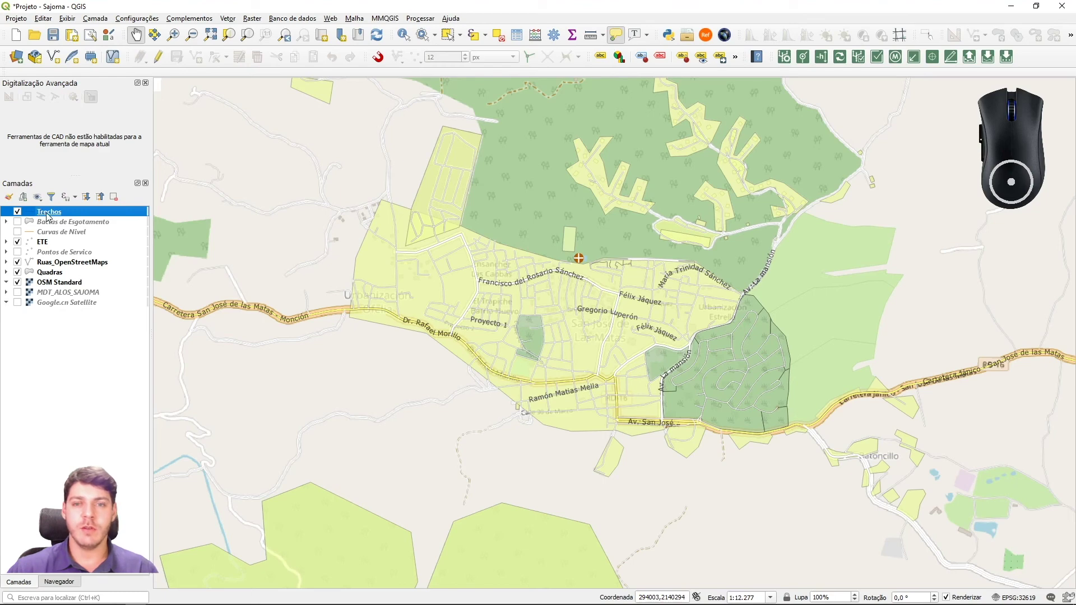
drag(669, 210, 677, 211)
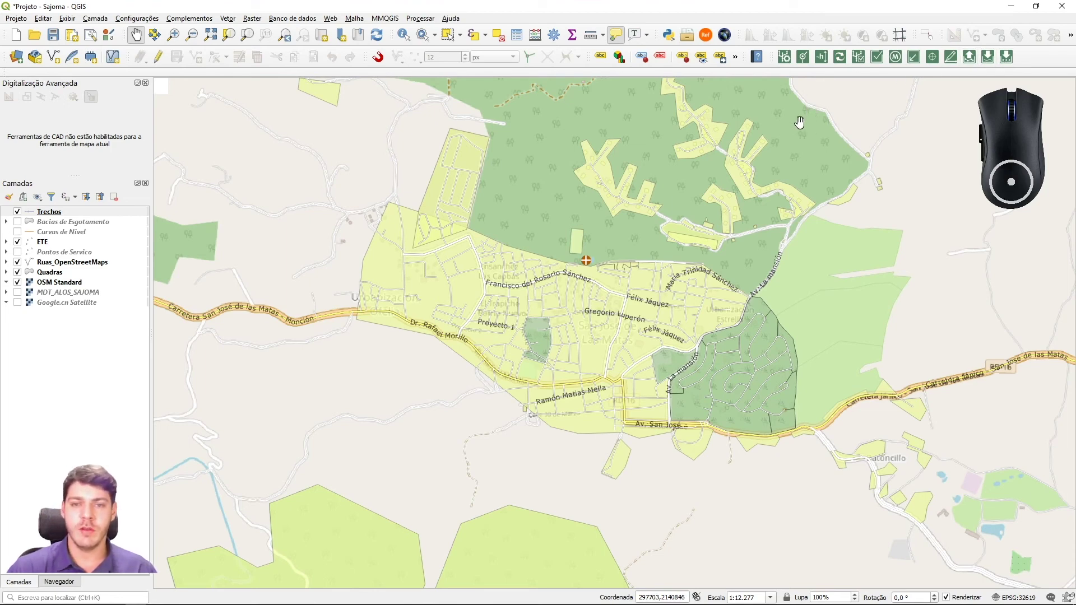
Step: Return to File Explorer, locate Trechos.shp in the "layers" folder again, and minimize the window with that folder left open
key(alt+Tab)
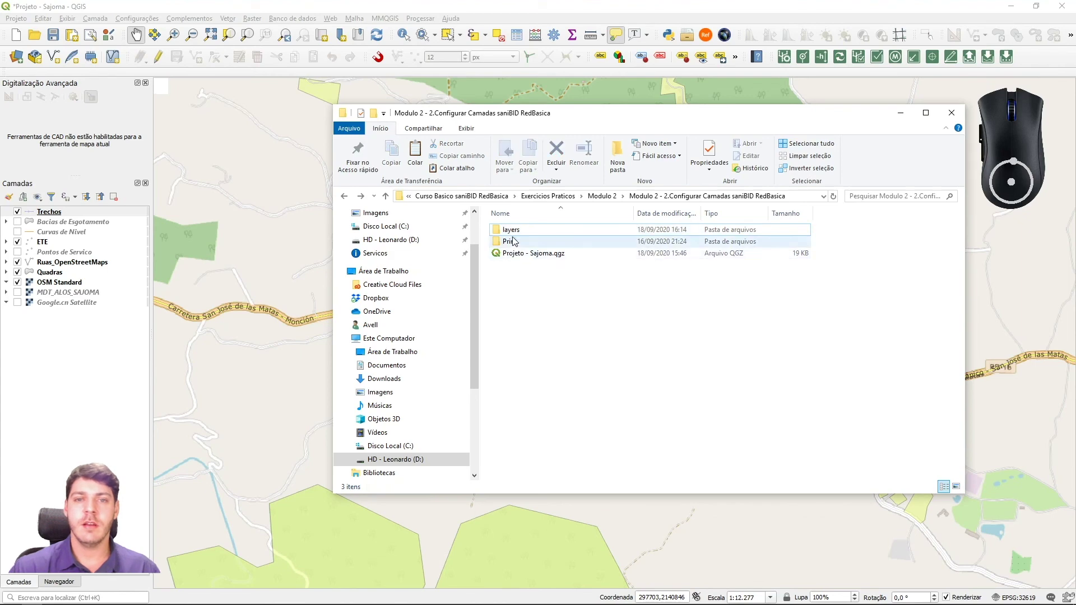
double_click(511, 229)
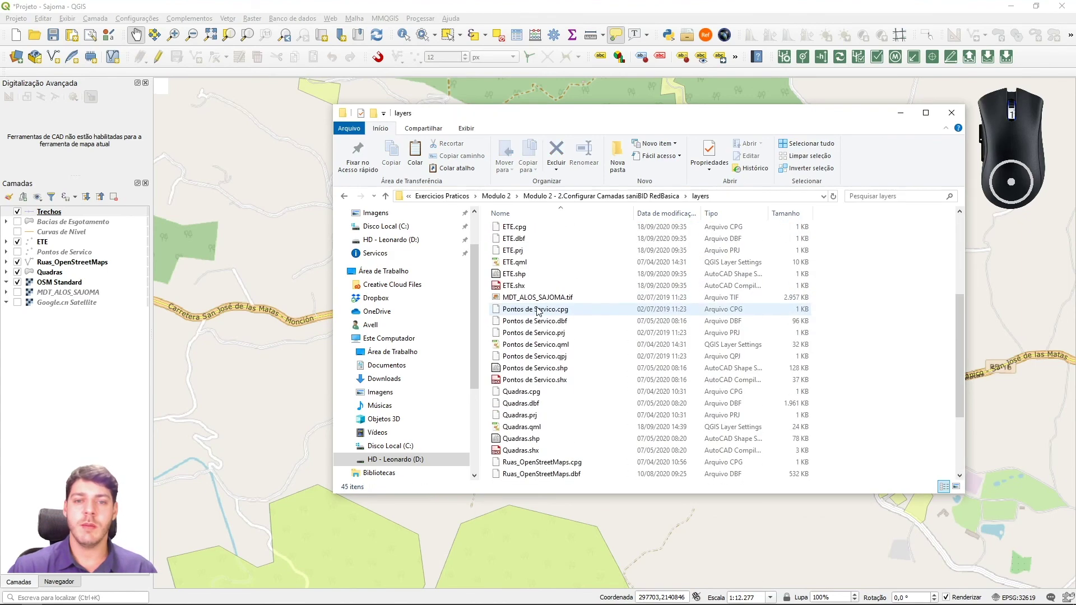
scroll(537, 311, down, 3)
click(520, 461)
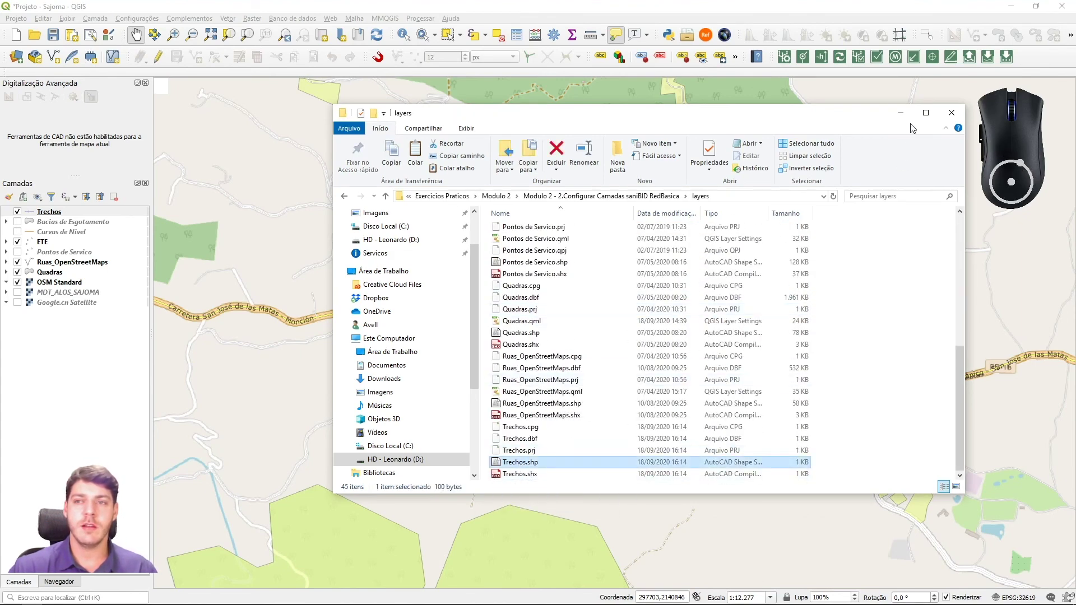
click(900, 113)
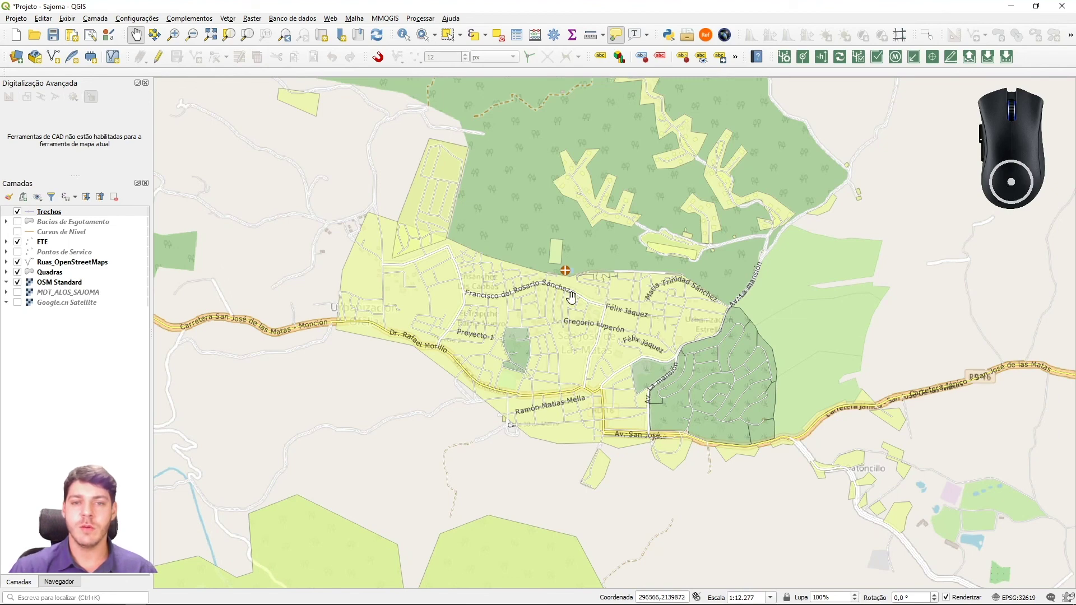
Step: Open the Trechos layer's attribute table, examine its field columns, and close the table
click(54, 213)
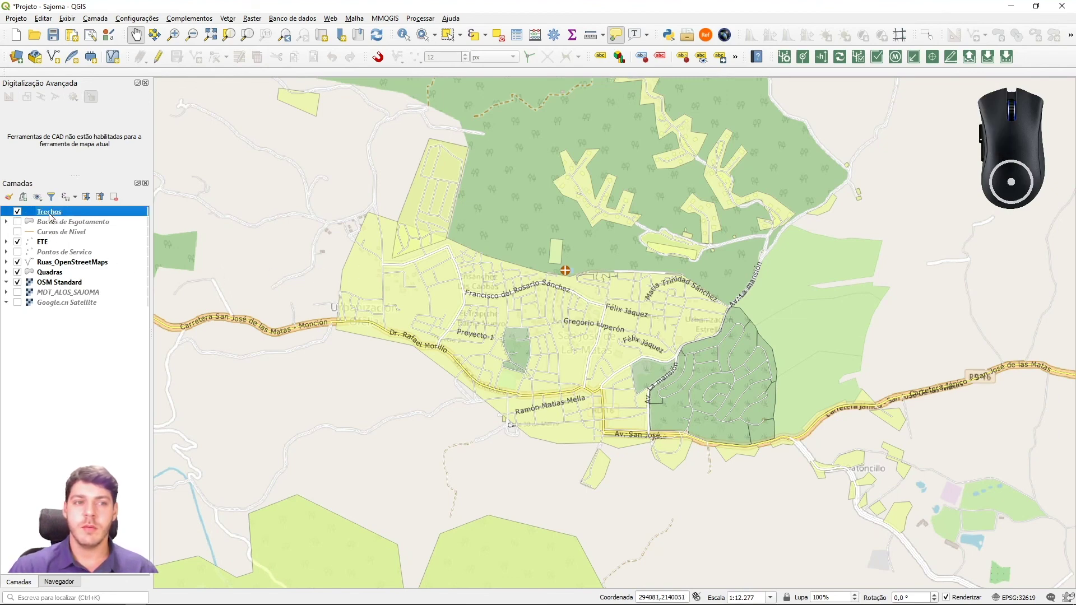
click(517, 35)
drag(485, 84, 541, 126)
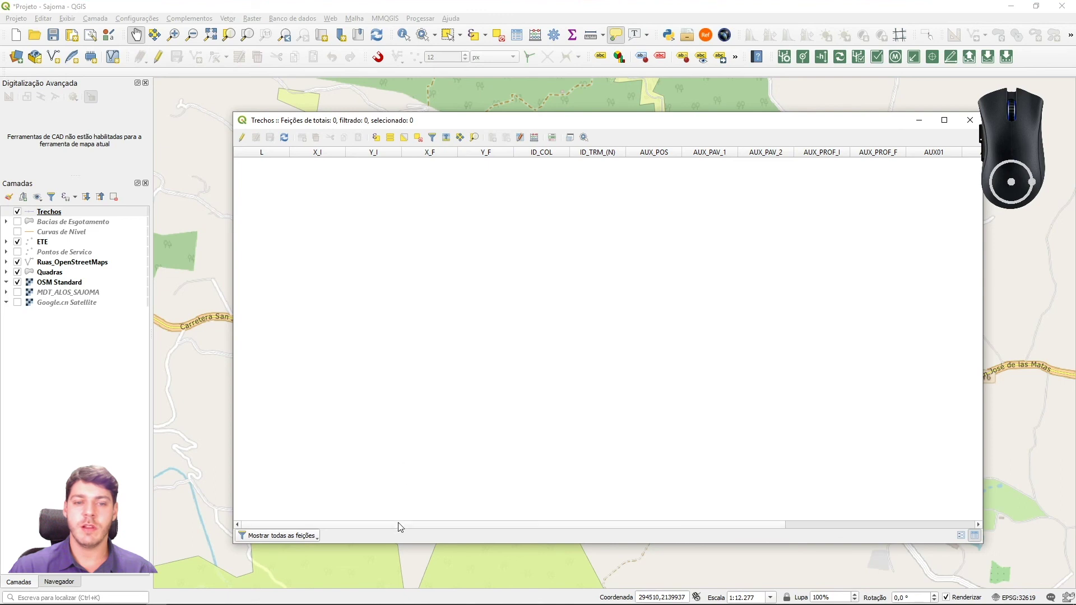
drag(400, 527, 428, 465)
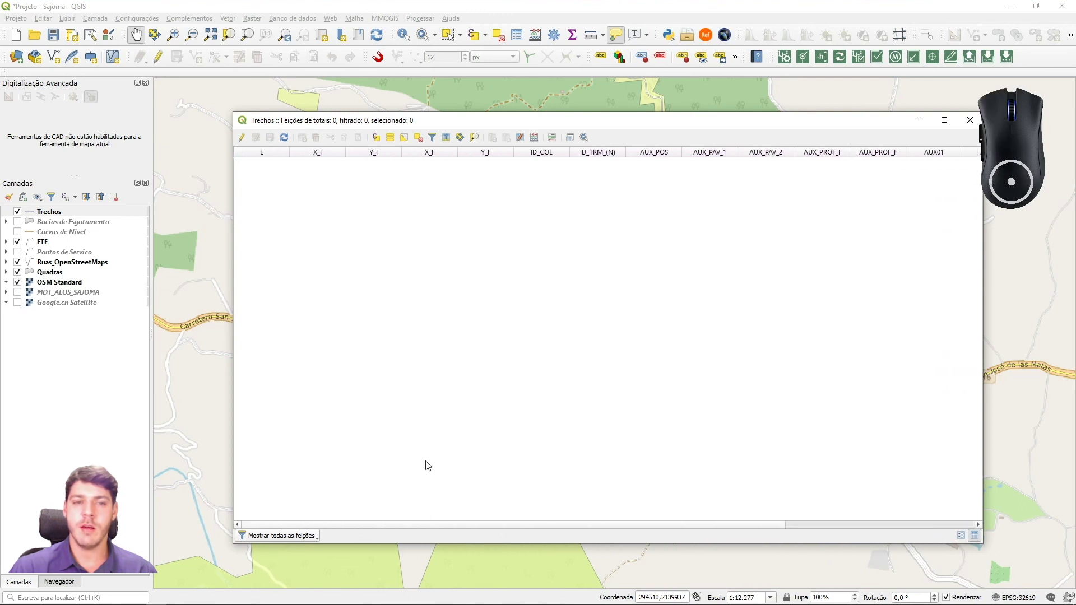
click(970, 120)
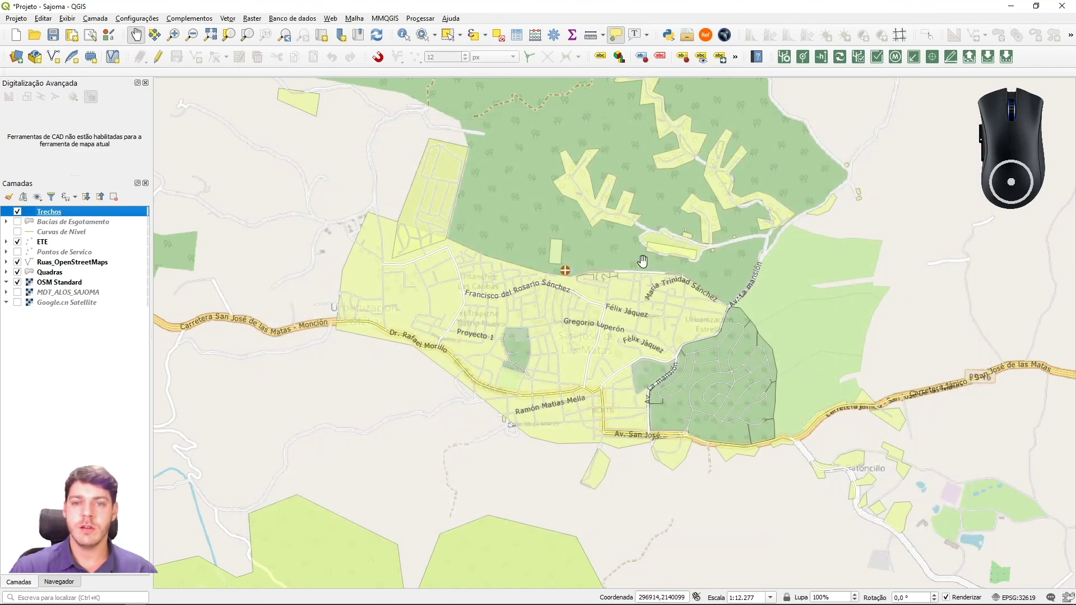
drag(643, 261, 645, 258)
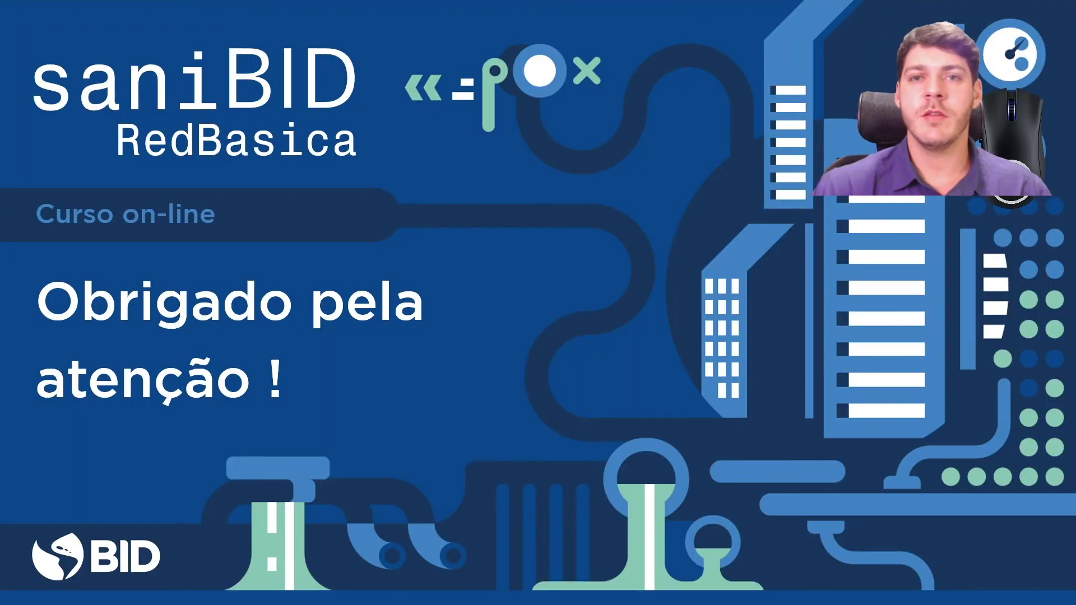
key(Right)
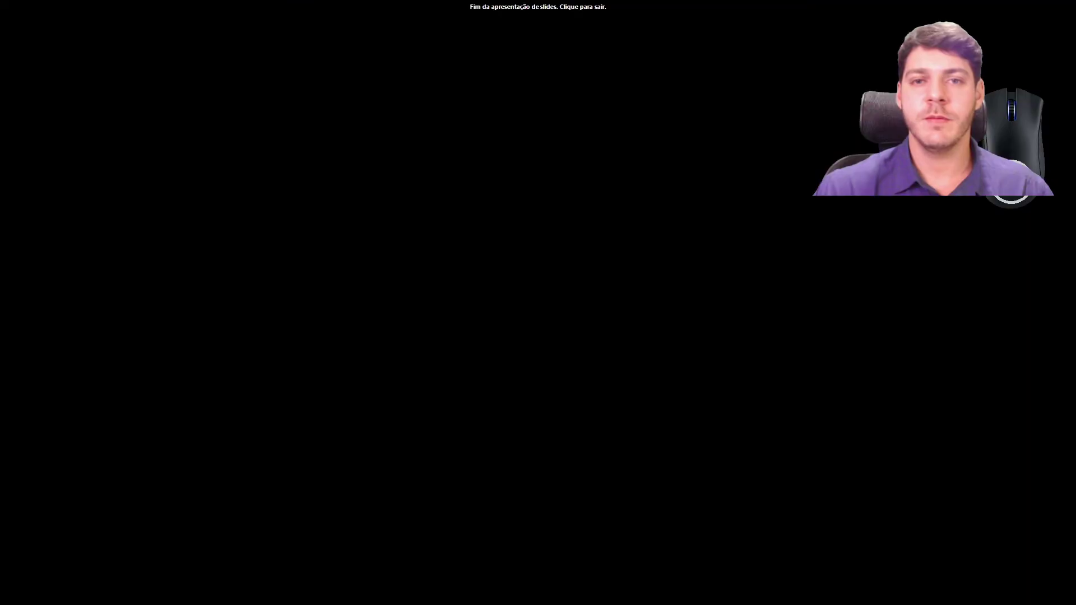